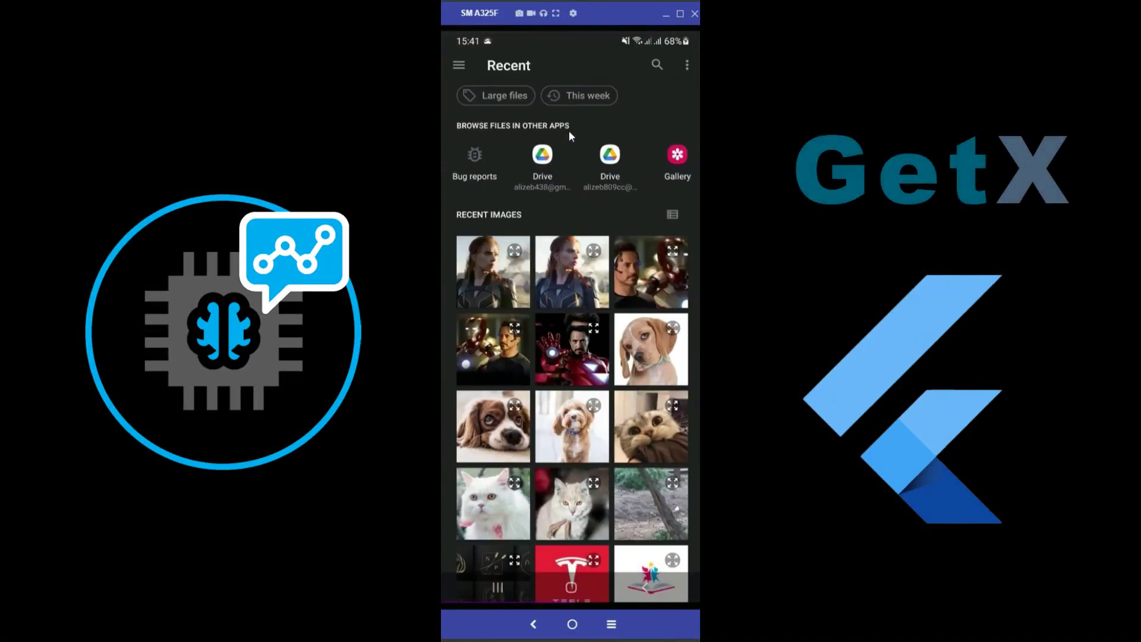
Pick the Black Widow and Iron Man photos for recognition in the demo app.
{"action": "left_click", "coordinate": [495, 271]}
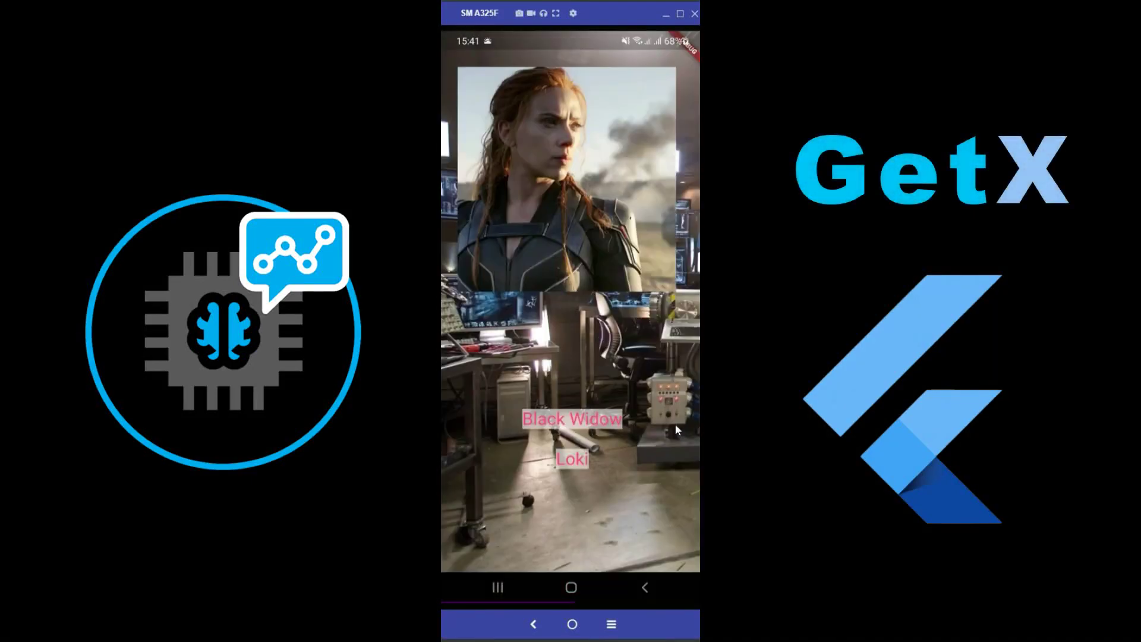
{"action": "left_click", "coordinate": [571, 147]}
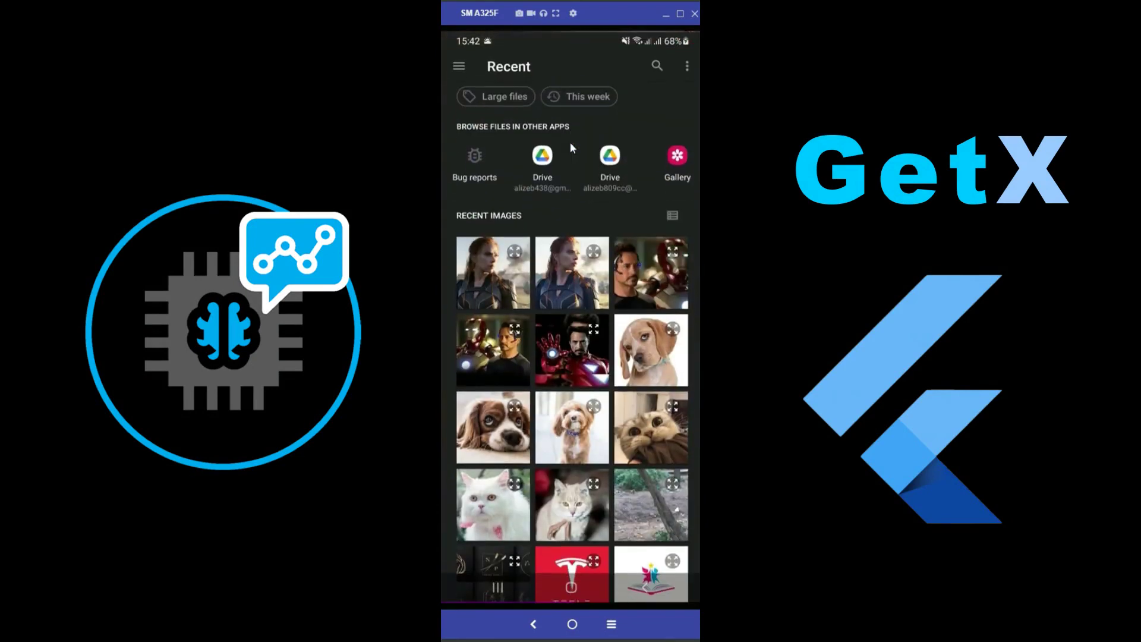
{"action": "left_click", "coordinate": [503, 354]}
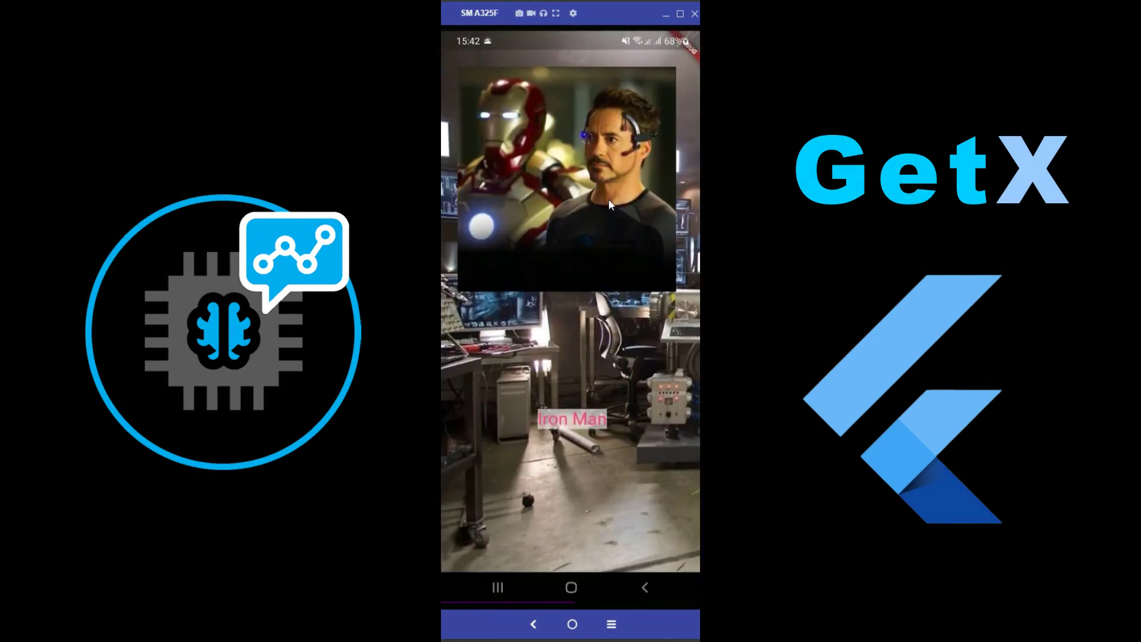
{"action": "left_click", "coordinate": [569, 167]}
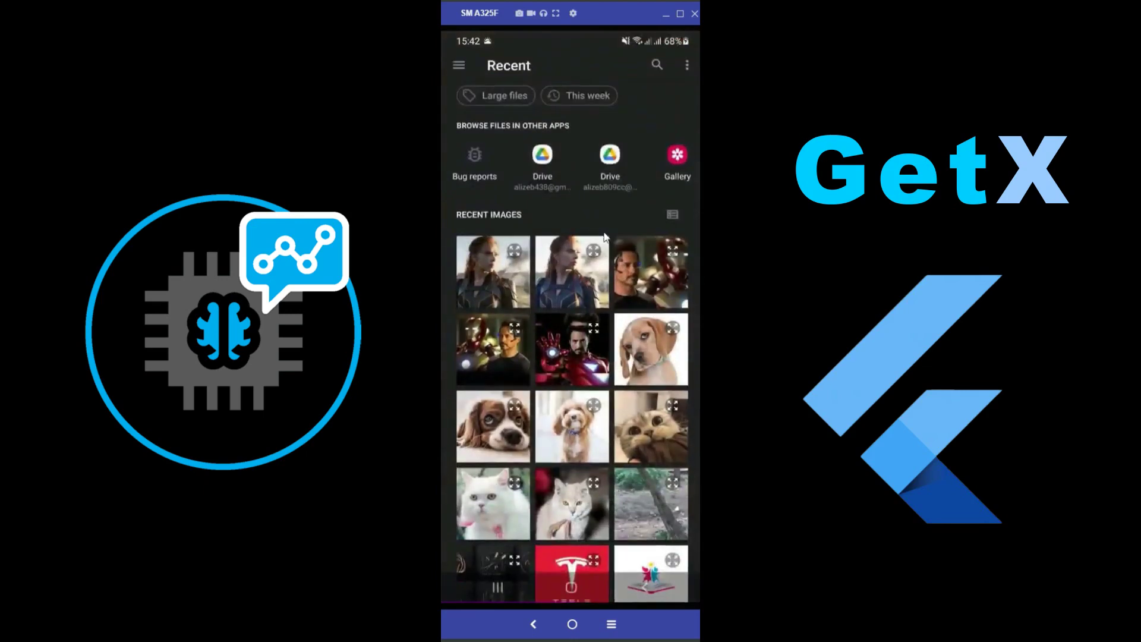
Pick Black Widow again, then capture a photo with the camera to get Doctor Strange.
{"action": "left_click", "coordinate": [576, 350]}
{"action": "left_click", "coordinate": [567, 176]}
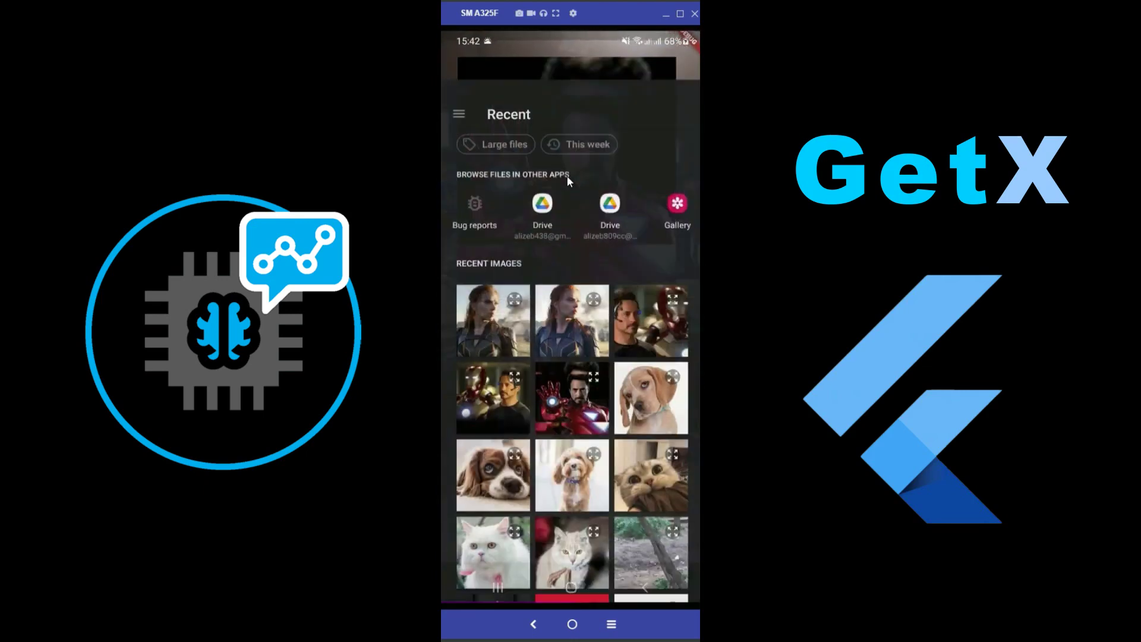
{"action": "left_click", "coordinate": [576, 282]}
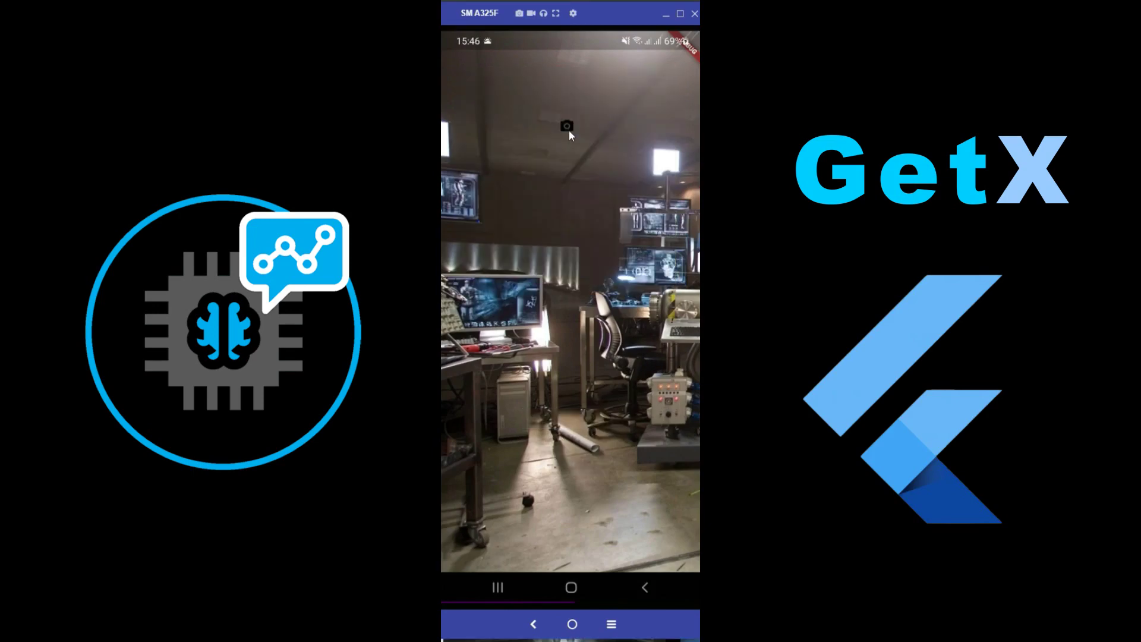
{"action": "left_click", "coordinate": [567, 127]}
{"action": "left_click", "coordinate": [567, 127]}
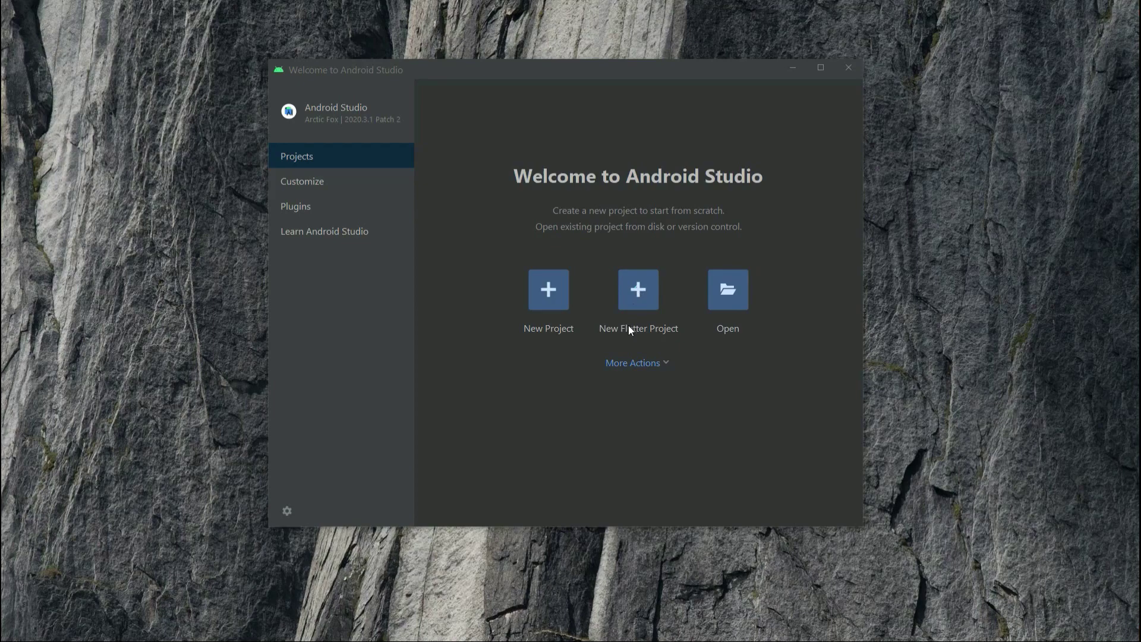
Create a Flutter project named getx_avengers using the default Flutter SDK path.
{"action": "left_click", "coordinate": [639, 296]}
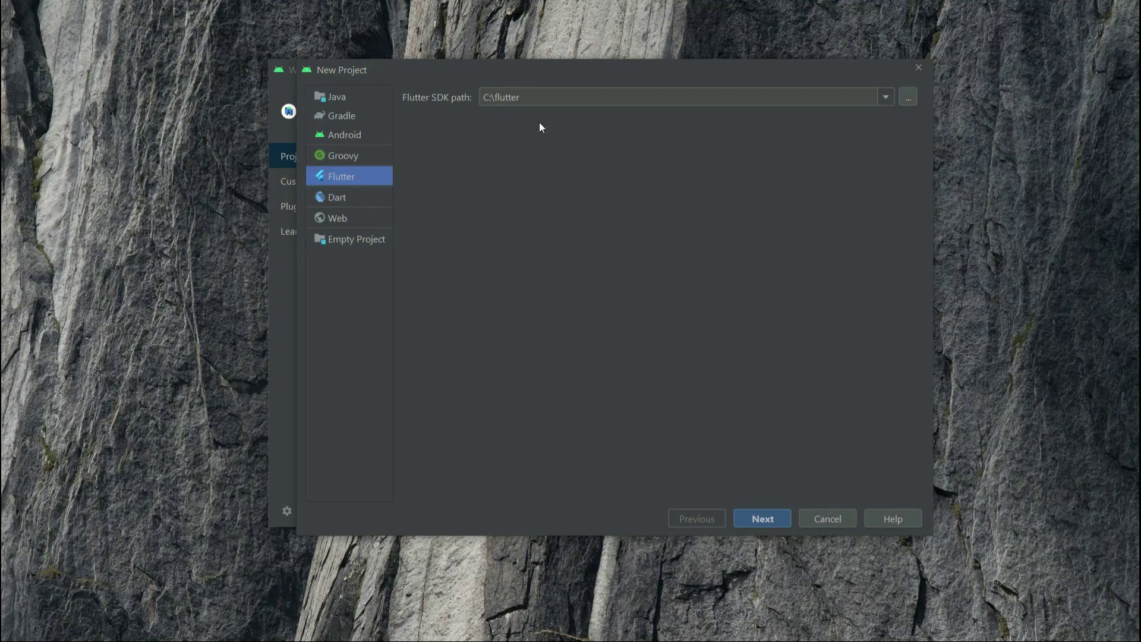
{"action": "left_click", "coordinate": [767, 519]}
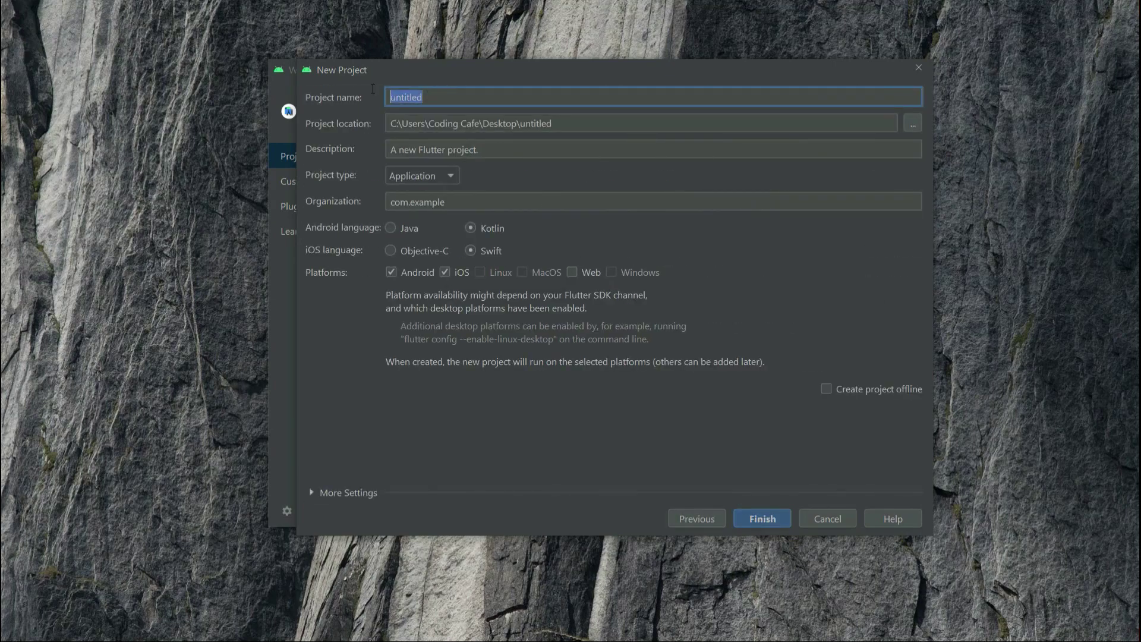
{"action": "key", "text": "BackSpace"}
{"action": "type", "text": "ge"}
{"action": "type", "text": "tx_"}
{"action": "type", "text": "avengers"}
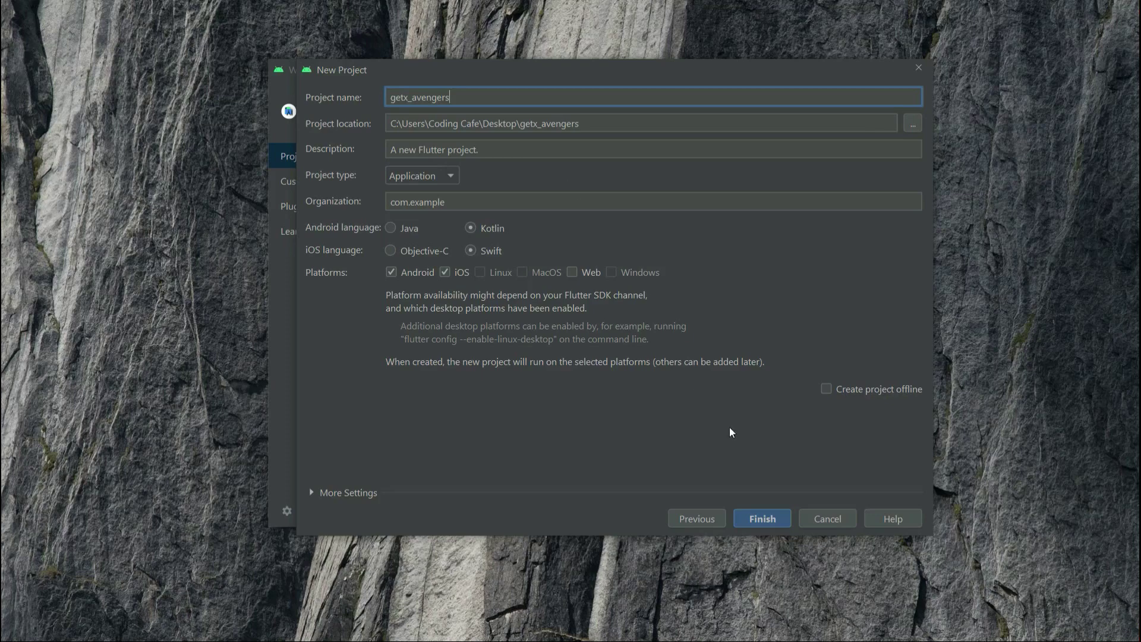
{"action": "left_click", "coordinate": [765, 522]}
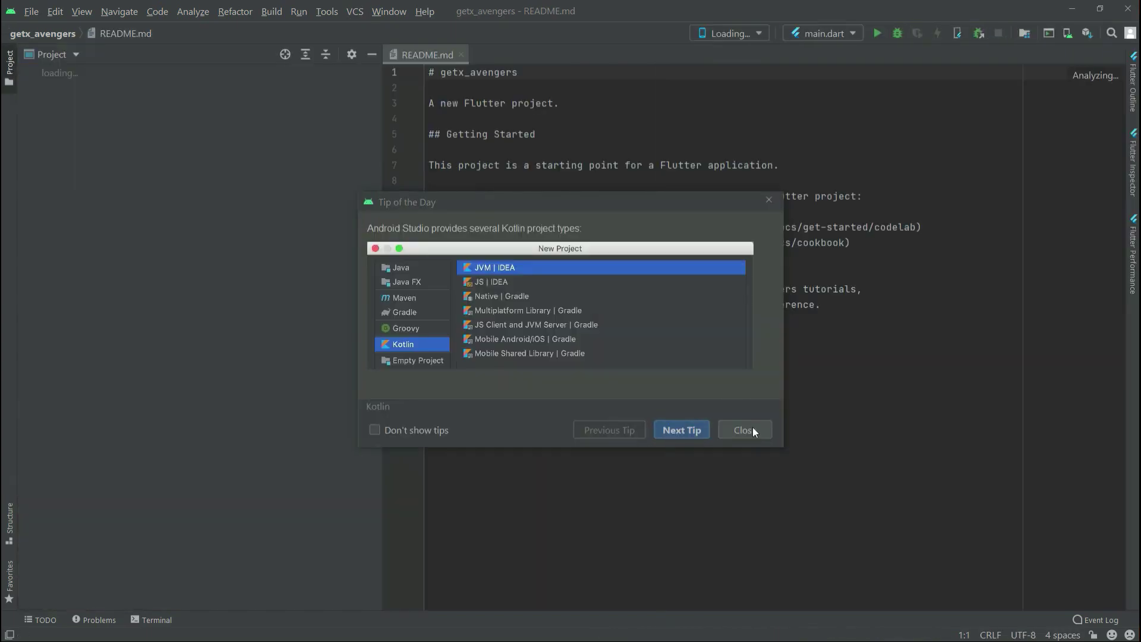
Dismiss Tip of the Day, close README.md, and expand the getx_avengers file tree.
{"action": "left_click", "coordinate": [744, 430]}
{"action": "left_click", "coordinate": [462, 54]}
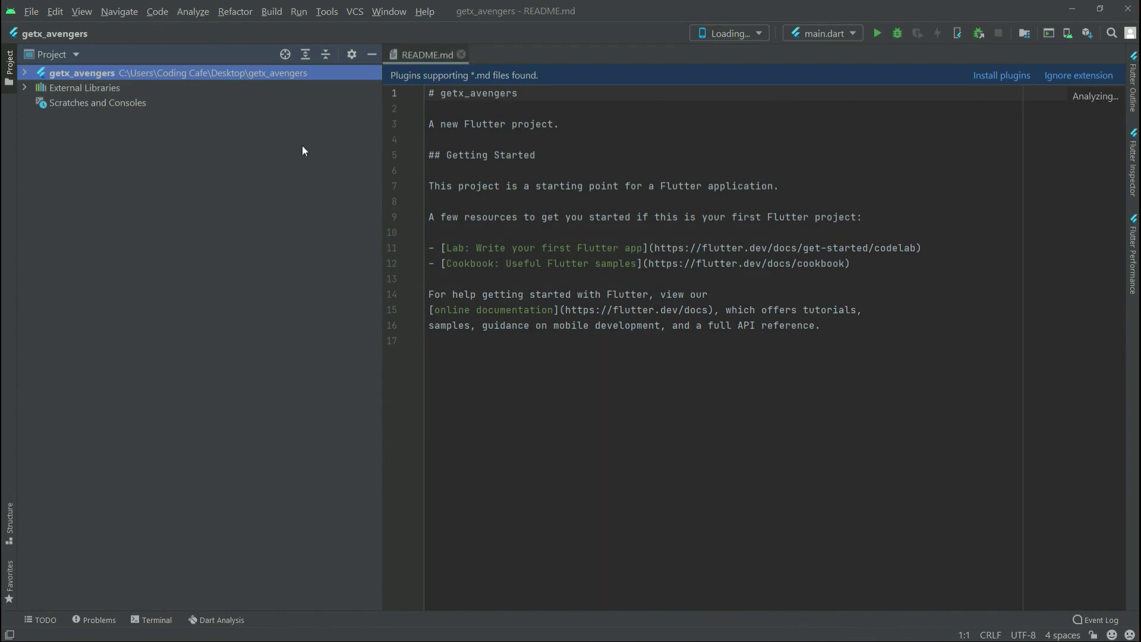
{"action": "left_click", "coordinate": [25, 72]}
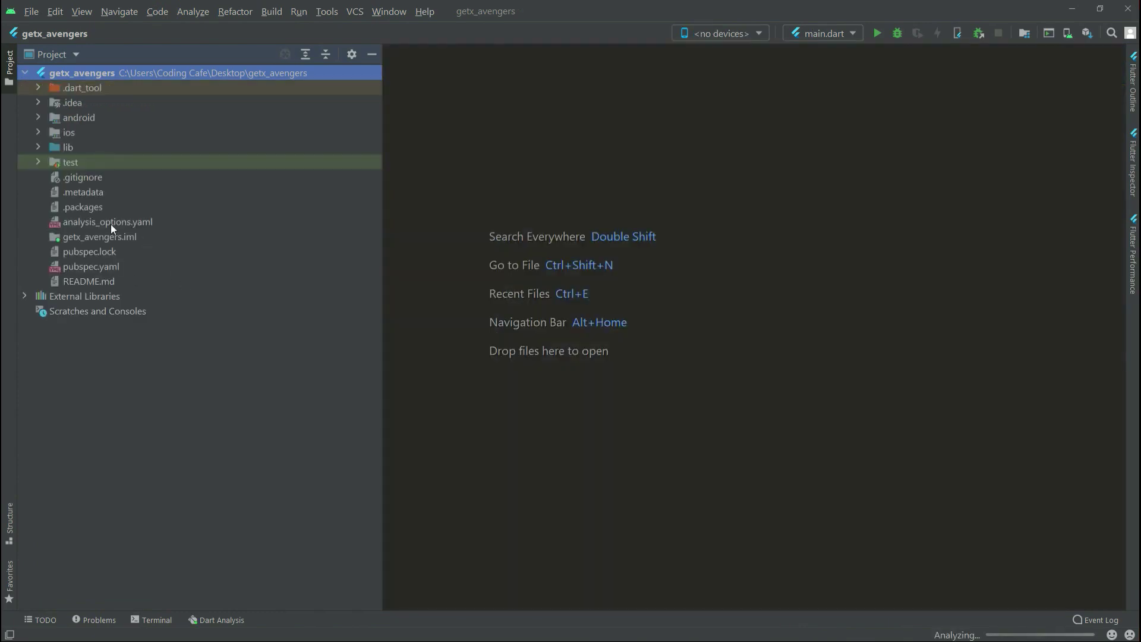
Open pubspec.yaml and add get ^4.3.8 after cupertino_icons.
{"action": "left_click", "coordinate": [104, 268]}
{"action": "double_click", "coordinate": [102, 266]}
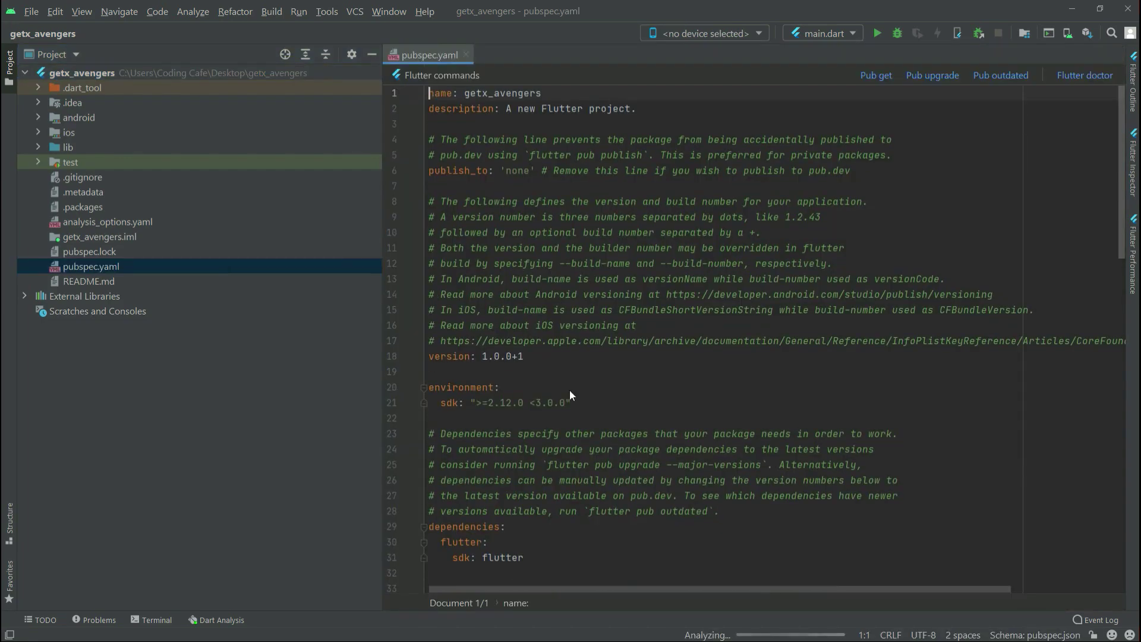
{"action": "scroll", "coordinate": [570, 385], "scroll_direction": "down", "scroll_amount": 9}
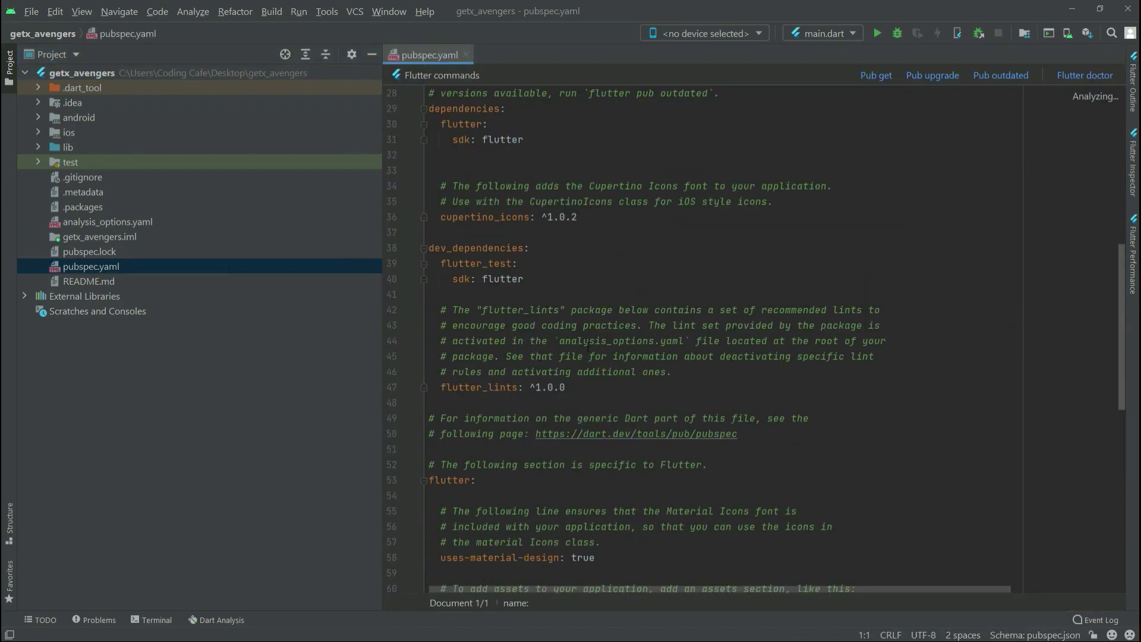
{"action": "left_click", "coordinate": [592, 217]}
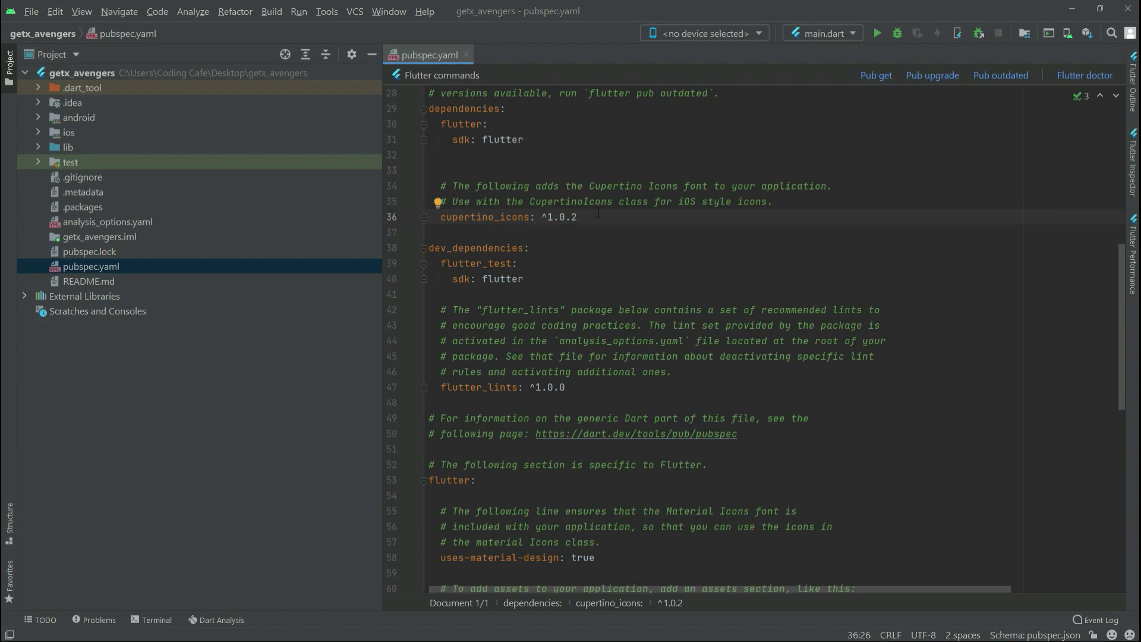
{"action": "key", "text": "Return"}
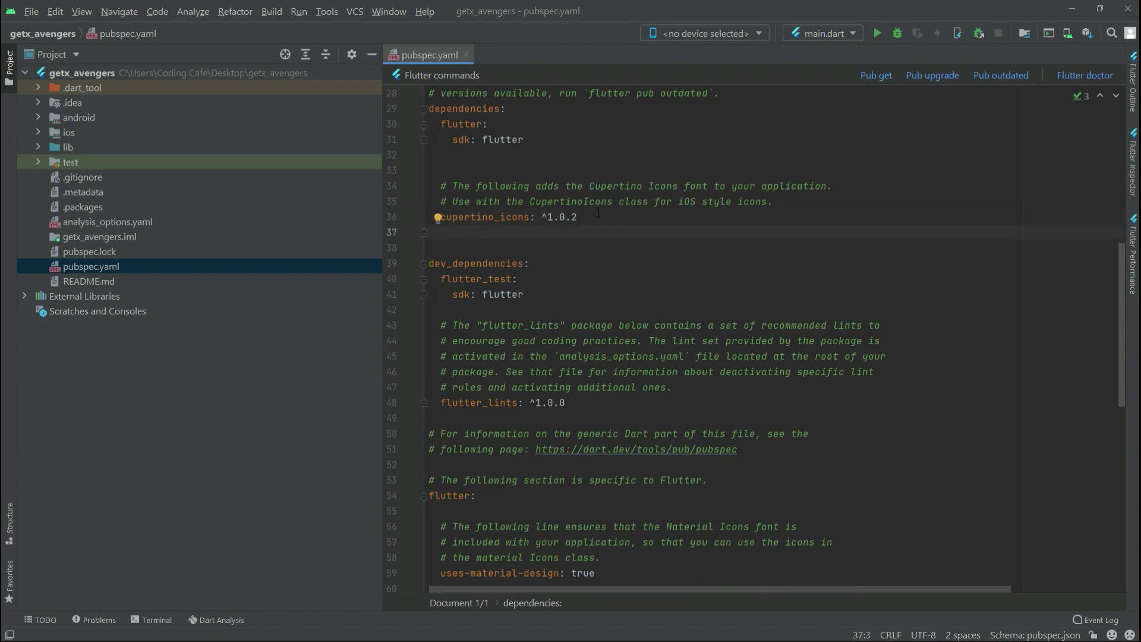
{"action": "type", "text": "get: ^4.3.8"}
Add image_picker ^0.8.4+2 and tflite ^1.1.2 with matching indentation.
{"action": "key", "text": "Return"}
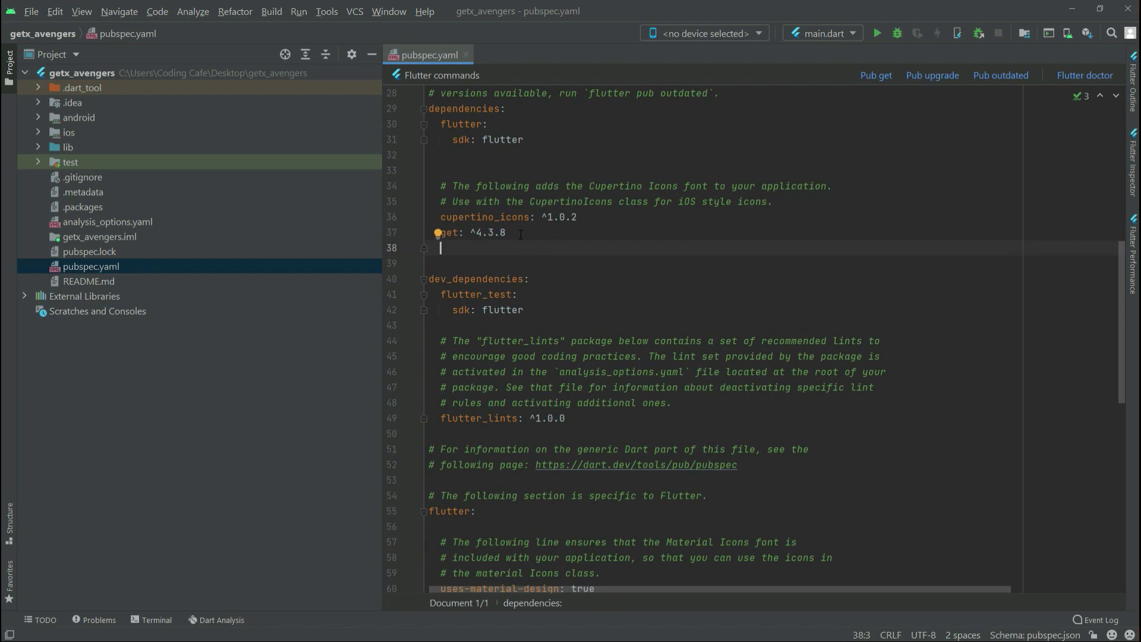
{"action": "type", "text": "image_picker: ^0.8.4+2"}
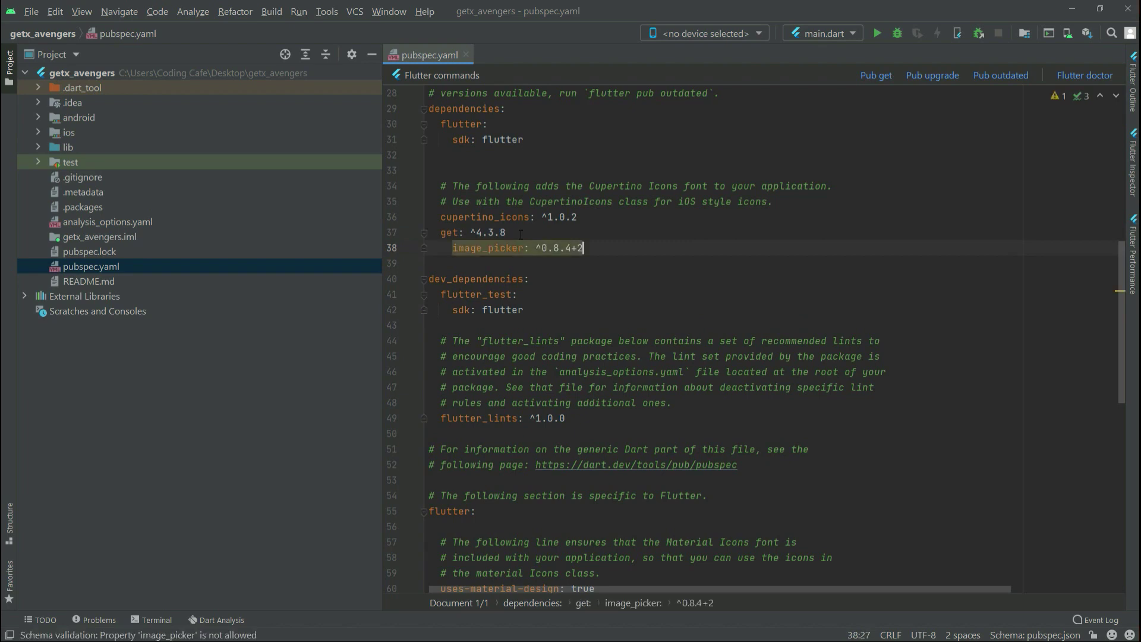
{"action": "key", "text": "shift+Tab"}
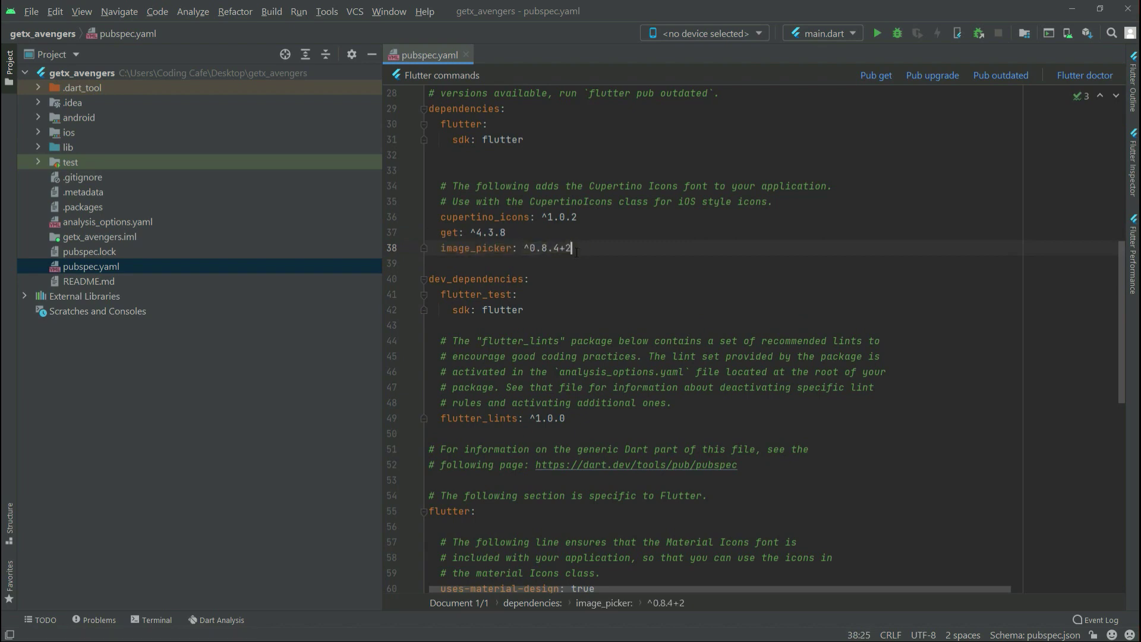
{"action": "key", "text": "Return"}
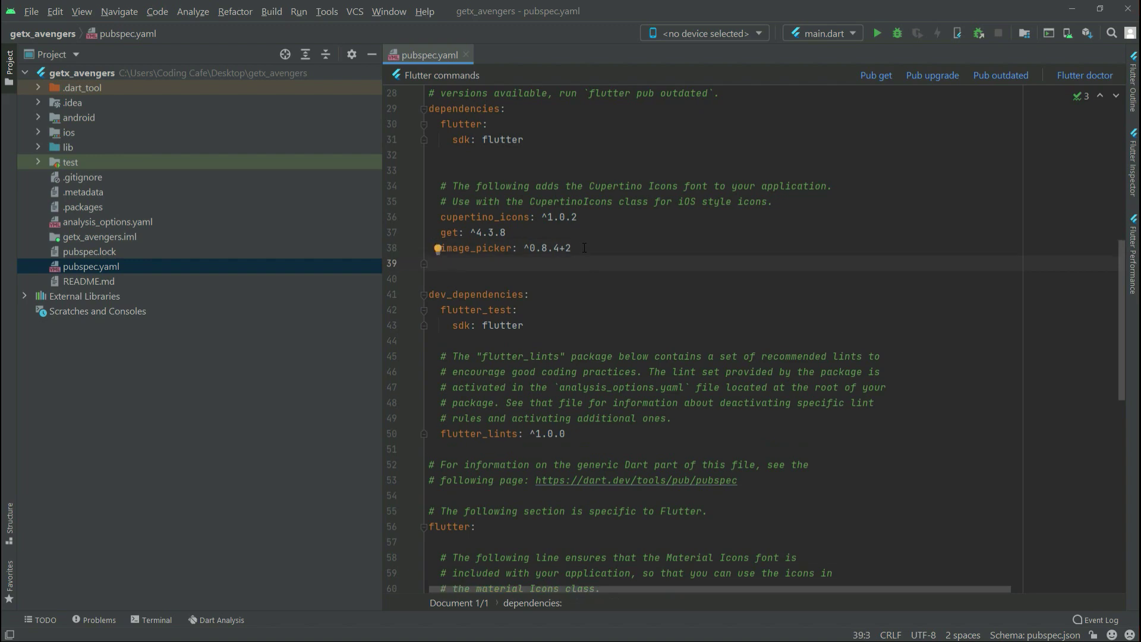
{"action": "key", "text": "ctrl+v"}
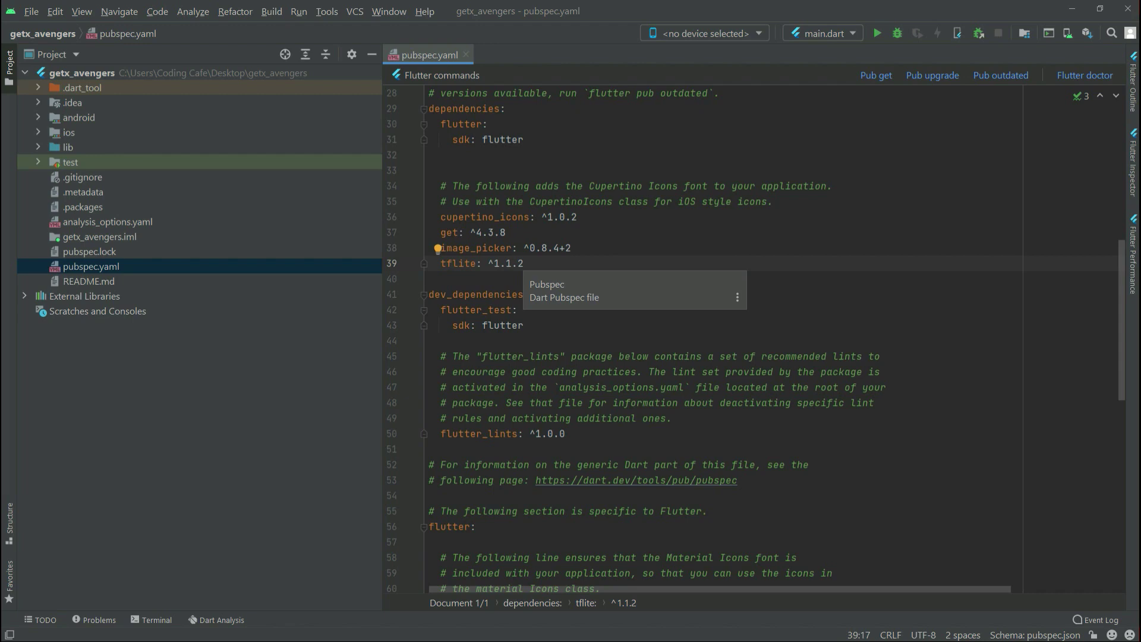
{"action": "left_click_drag", "start_coordinate": [524, 265], "coordinate": [435, 234]}
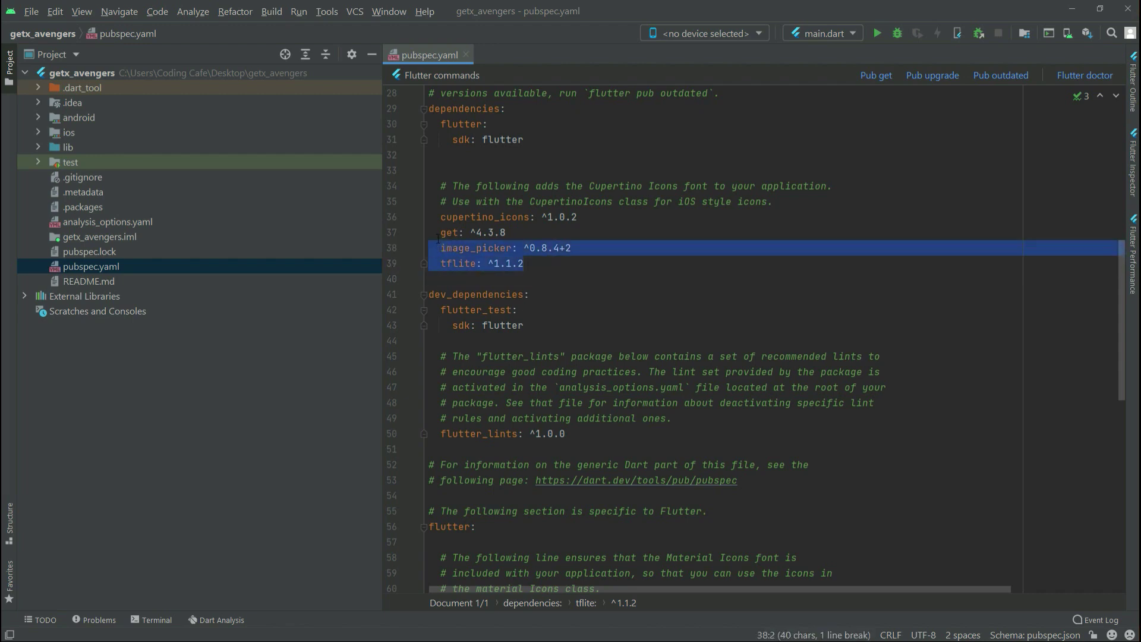
{"action": "left_click", "coordinate": [517, 264]}
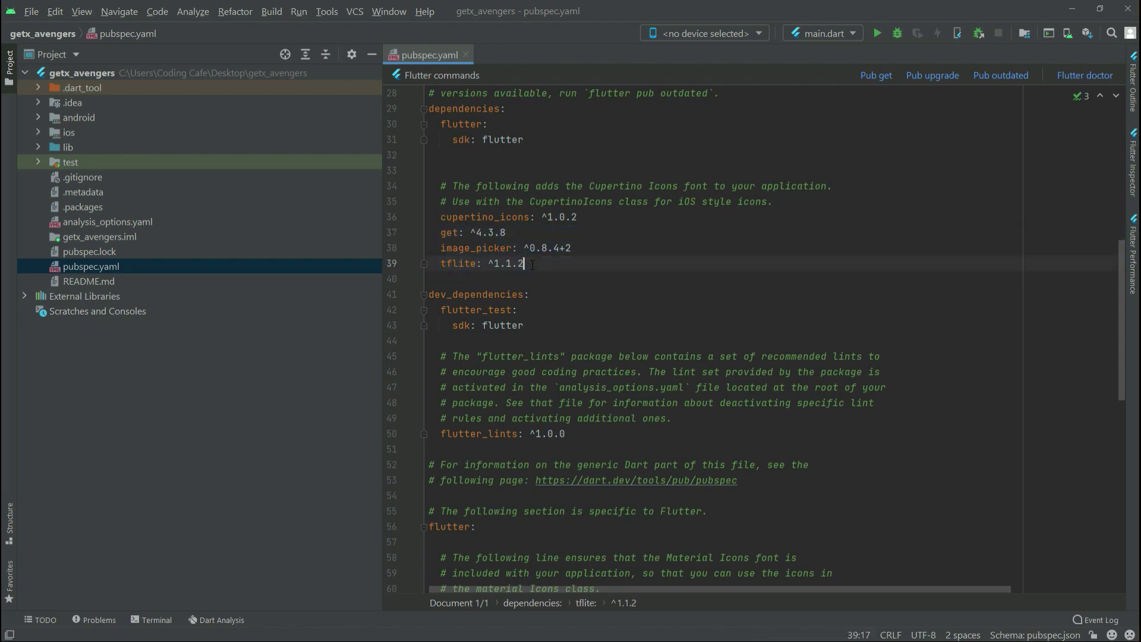
{"action": "scroll", "coordinate": [588, 321], "scroll_direction": "down", "scroll_amount": 2}
{"action": "scroll", "coordinate": [587, 320], "scroll_direction": "down", "scroll_amount": 5}
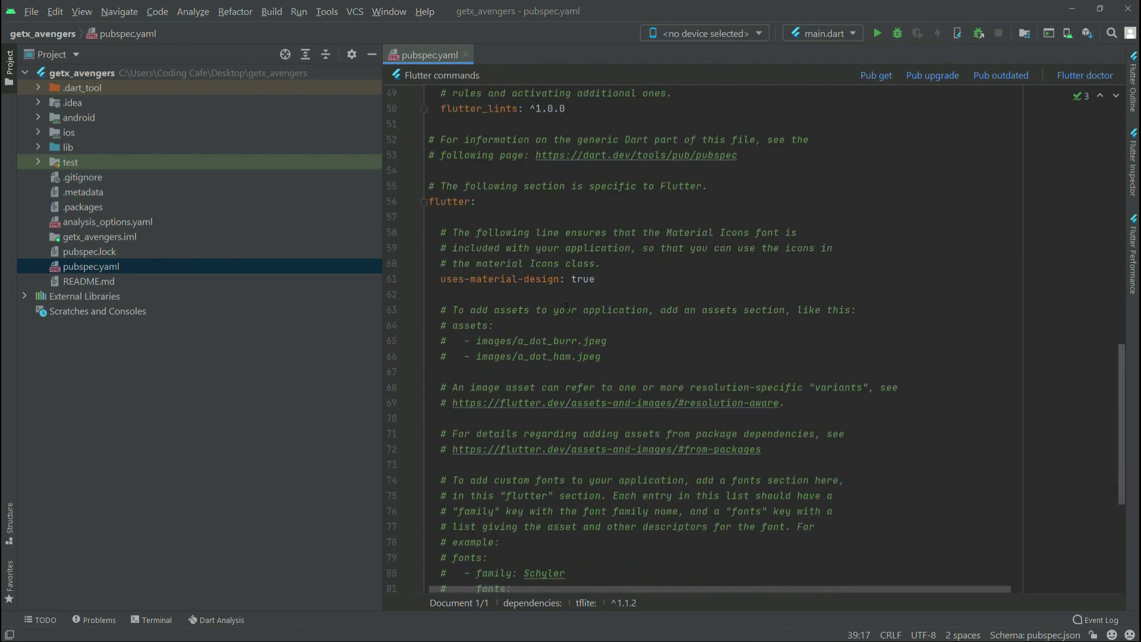
Add an 'assets:' key with a '- assets/' item below uses-material-design: true.
{"action": "left_click", "coordinate": [619, 280]}
{"action": "key", "text": "Return"}
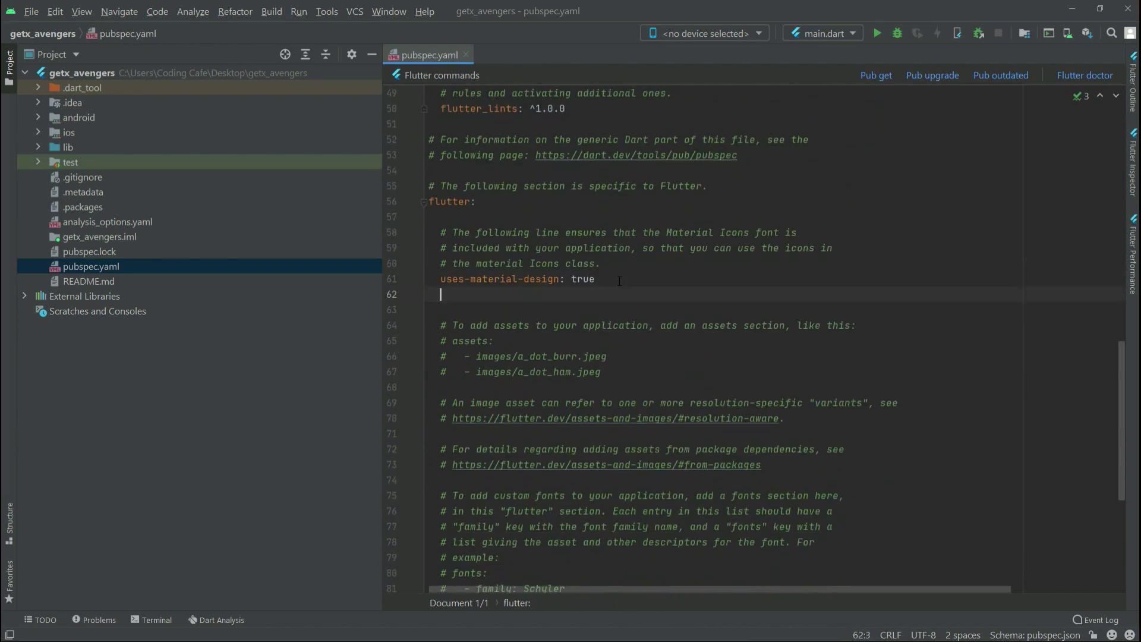
{"action": "type", "text": "ass"}
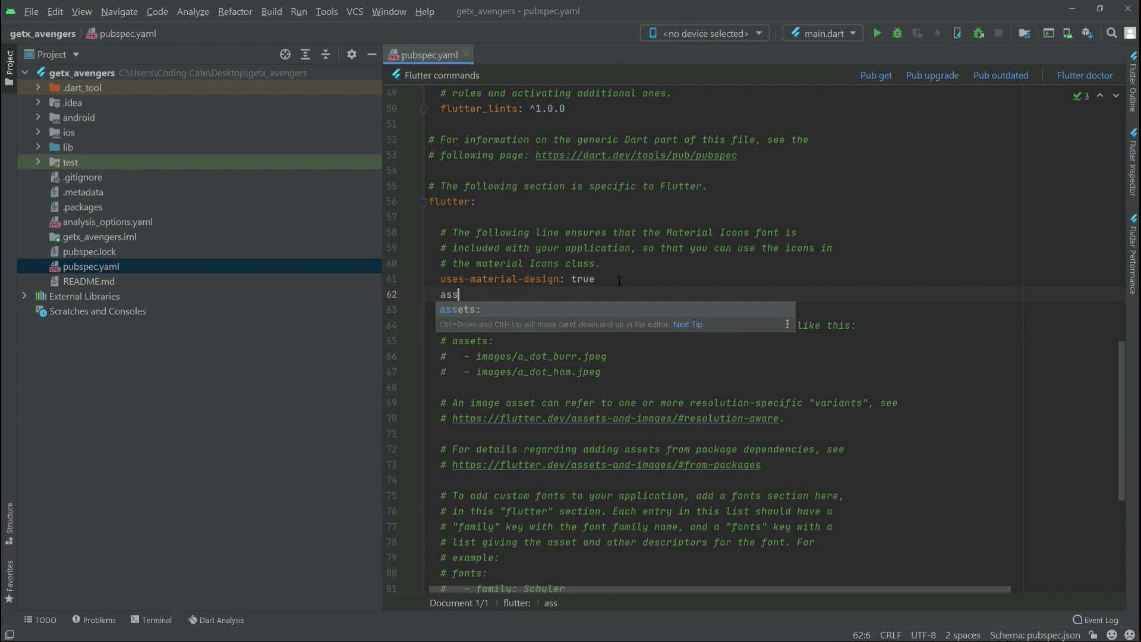
{"action": "key", "text": "Return"}
{"action": "key", "text": "Return"}
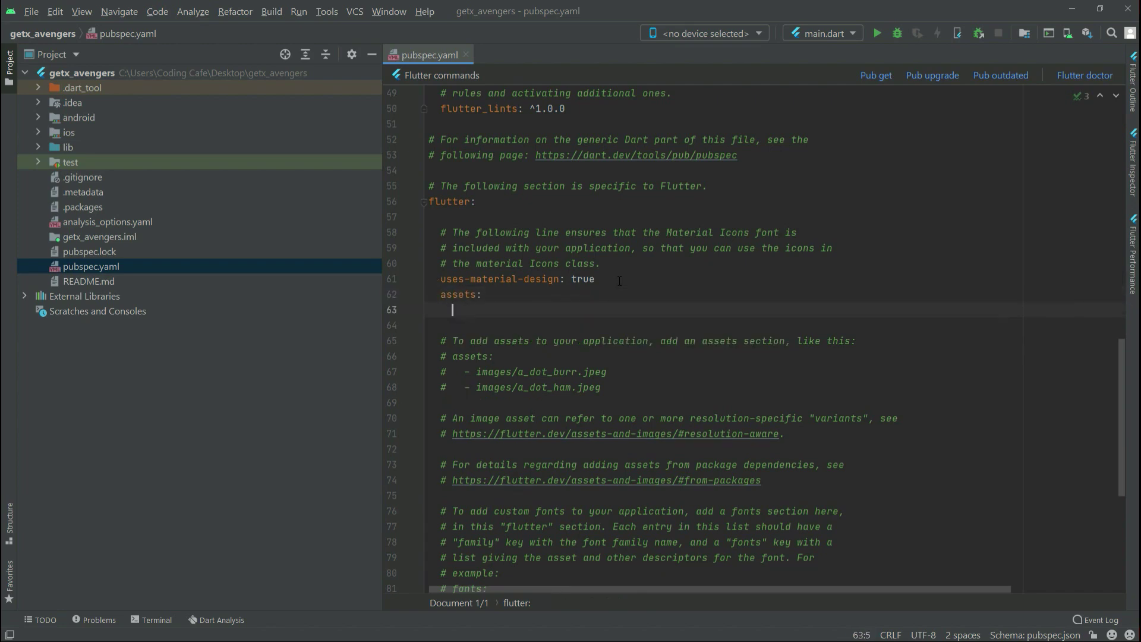
{"action": "key", "text": "Return"}
{"action": "type", "text": "-"}
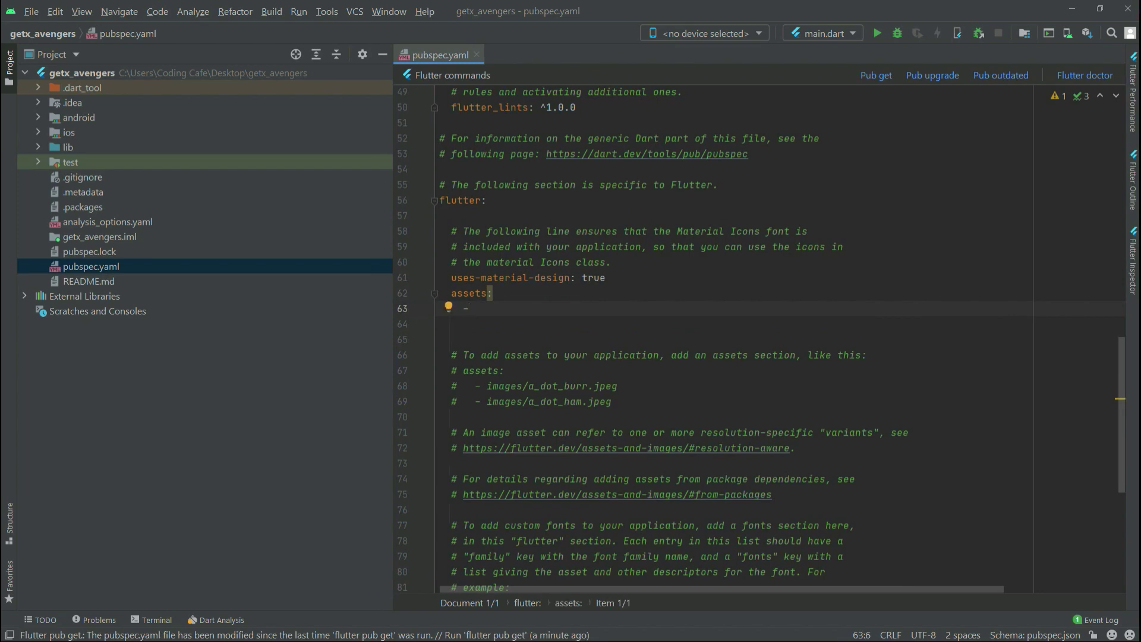
{"action": "type", "text": " a"}
{"action": "type", "text": "ssets"}
{"action": "type", "text": "/"}
{"action": "mouse_move", "coordinate": [529, 304]}
{"action": "left_mouse_down"}
{"action": "mouse_move", "coordinate": [445, 308]}
{"action": "mouse_move", "coordinate": [446, 294]}
{"action": "left_mouse_up"}
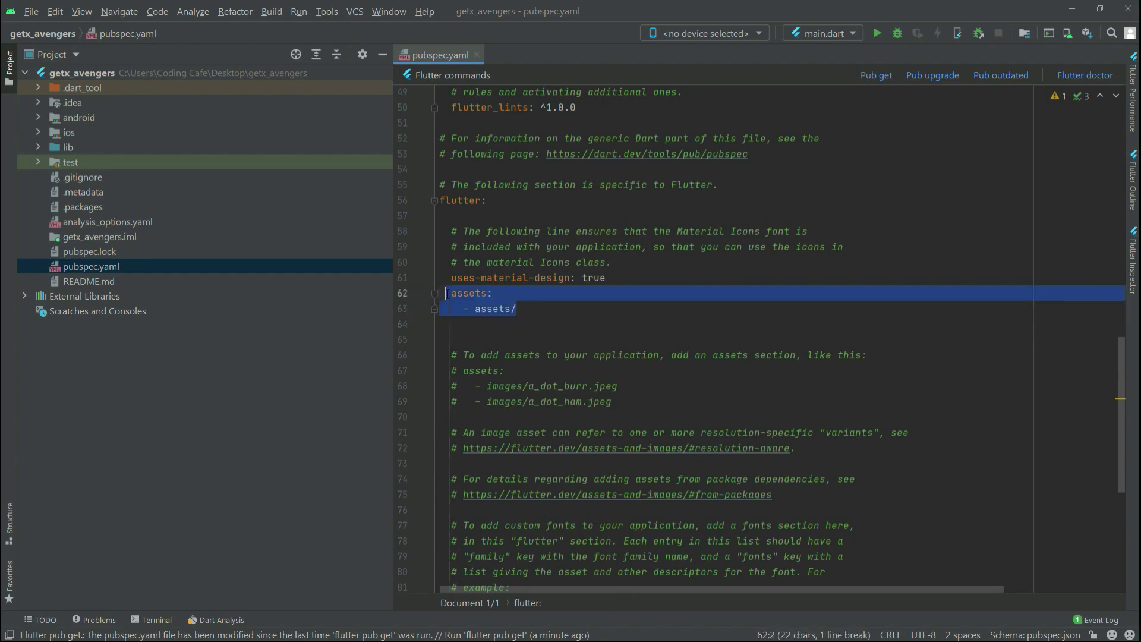
{"action": "left_click", "coordinate": [529, 309]}
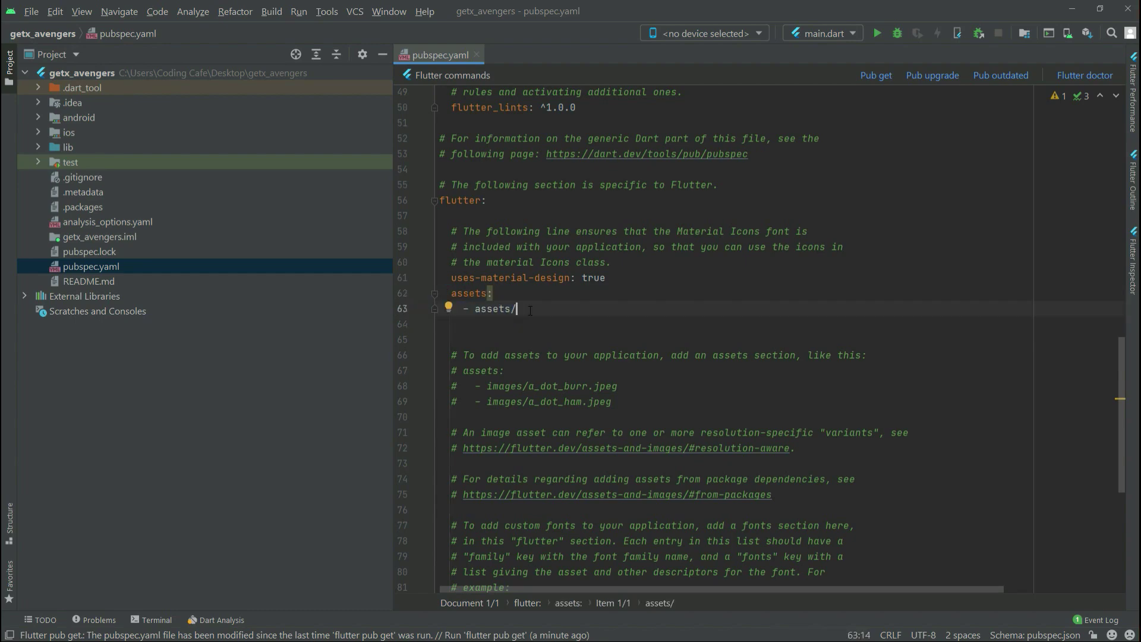
{"action": "scroll", "coordinate": [530, 309], "scroll_direction": "up", "scroll_amount": 4}
{"action": "scroll", "coordinate": [529, 310], "scroll_direction": "up", "scroll_amount": 6}
{"action": "scroll", "coordinate": [529, 310], "scroll_direction": "up", "scroll_amount": 5}
{"action": "scroll", "coordinate": [531, 310], "scroll_direction": "up", "scroll_amount": 1}
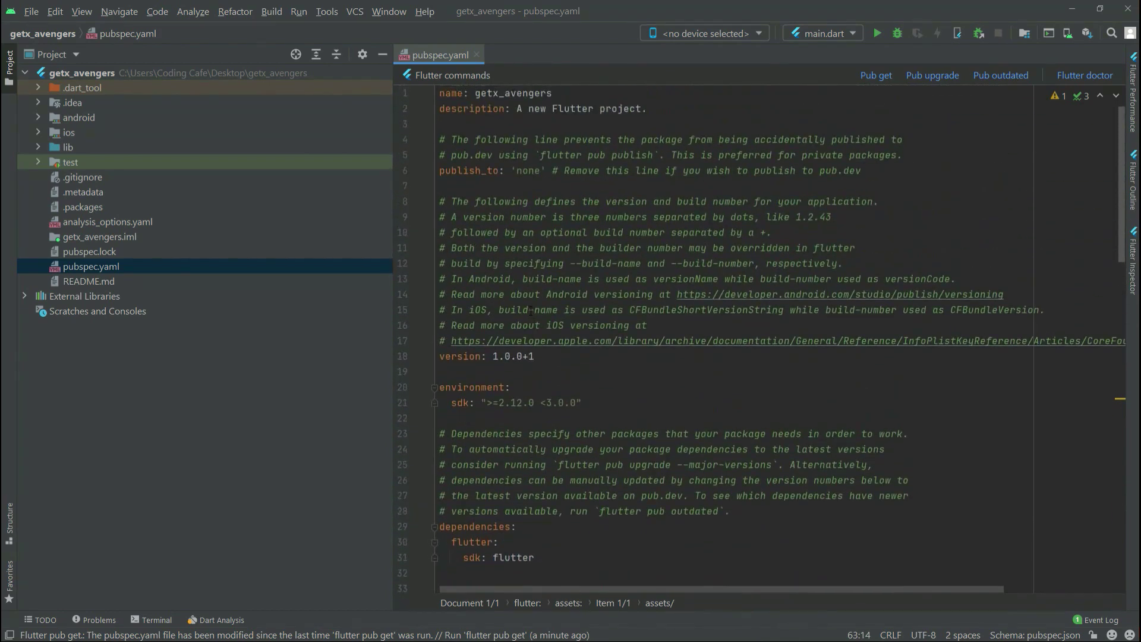
Run Pub get, hide the Messages panel, and close the pubspec.yaml tab.
{"action": "left_click", "coordinate": [873, 79]}
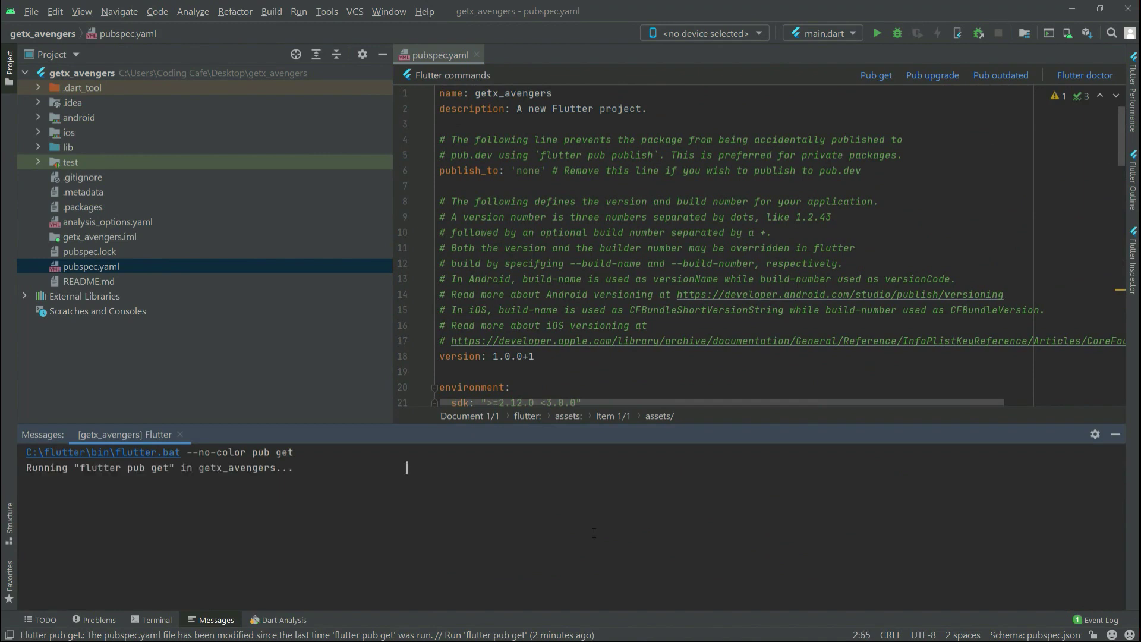
{"action": "left_click", "coordinate": [1115, 435]}
{"action": "left_click", "coordinate": [476, 54]}
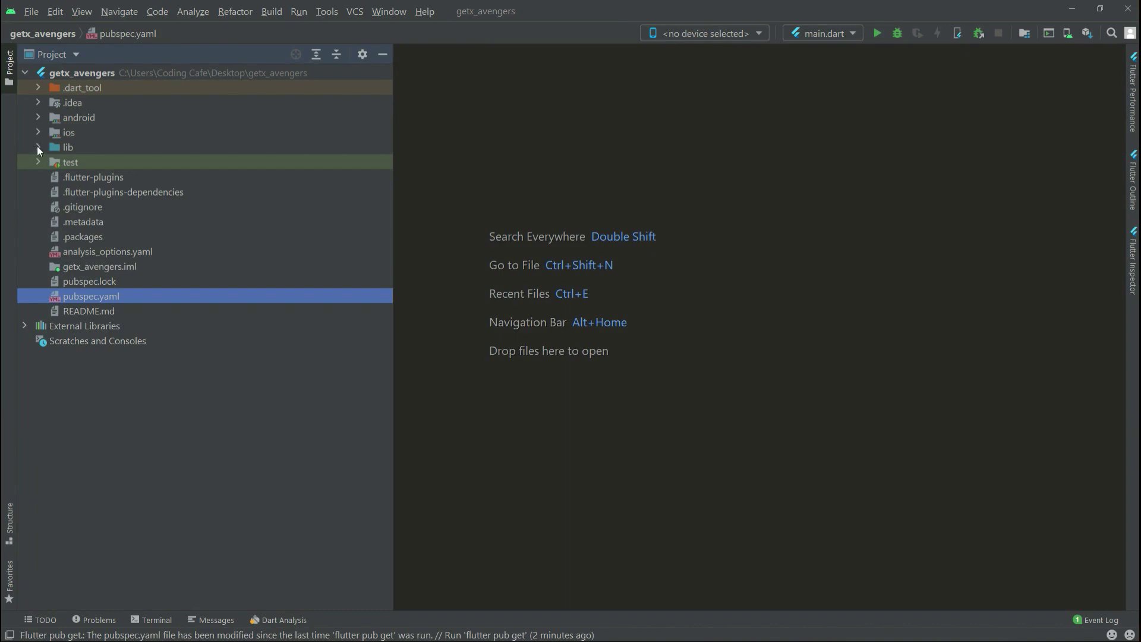
Open lib/main.dart, then fold and select the MyHomePage and _MyHomePageState classes.
{"action": "left_click", "coordinate": [67, 146]}
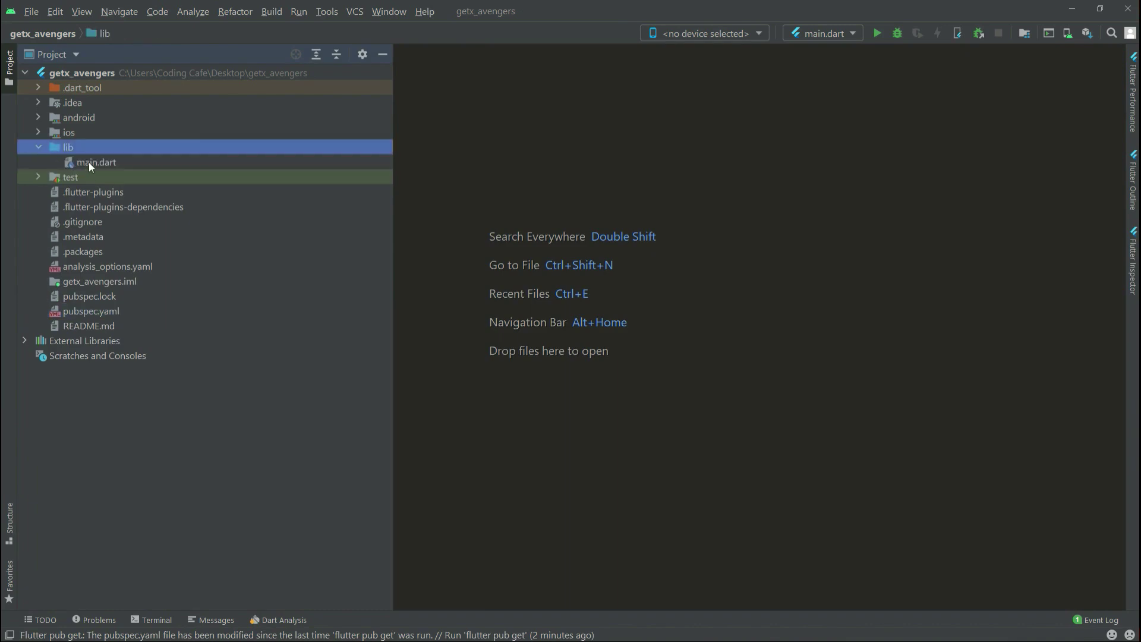
{"action": "double_click", "coordinate": [88, 163]}
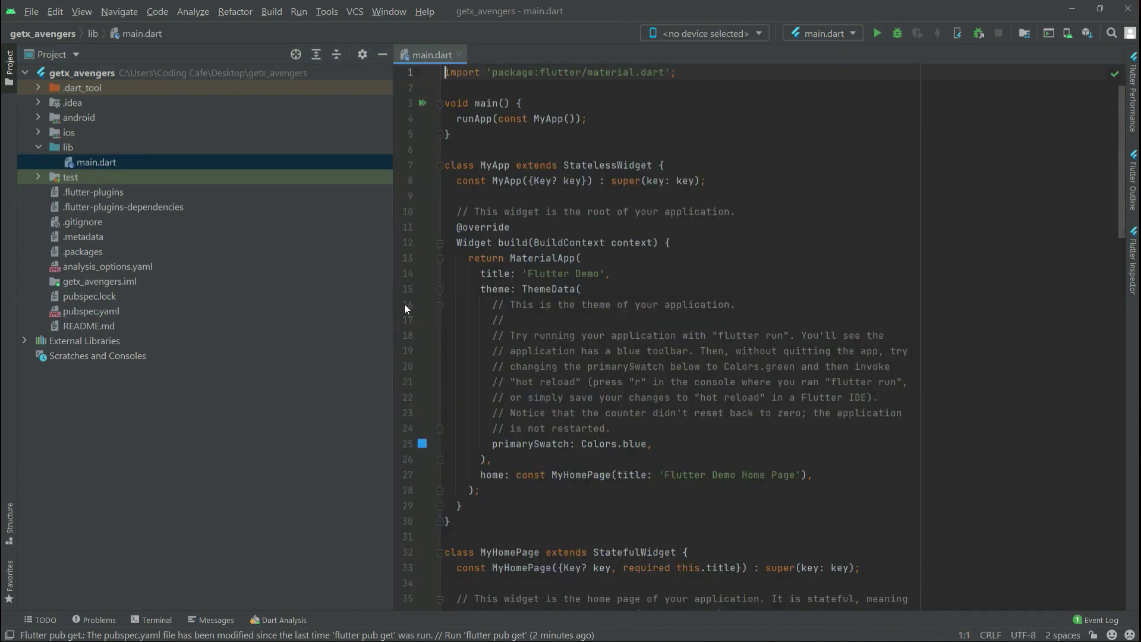
{"action": "left_click_drag", "start_coordinate": [392, 304], "coordinate": [317, 303]}
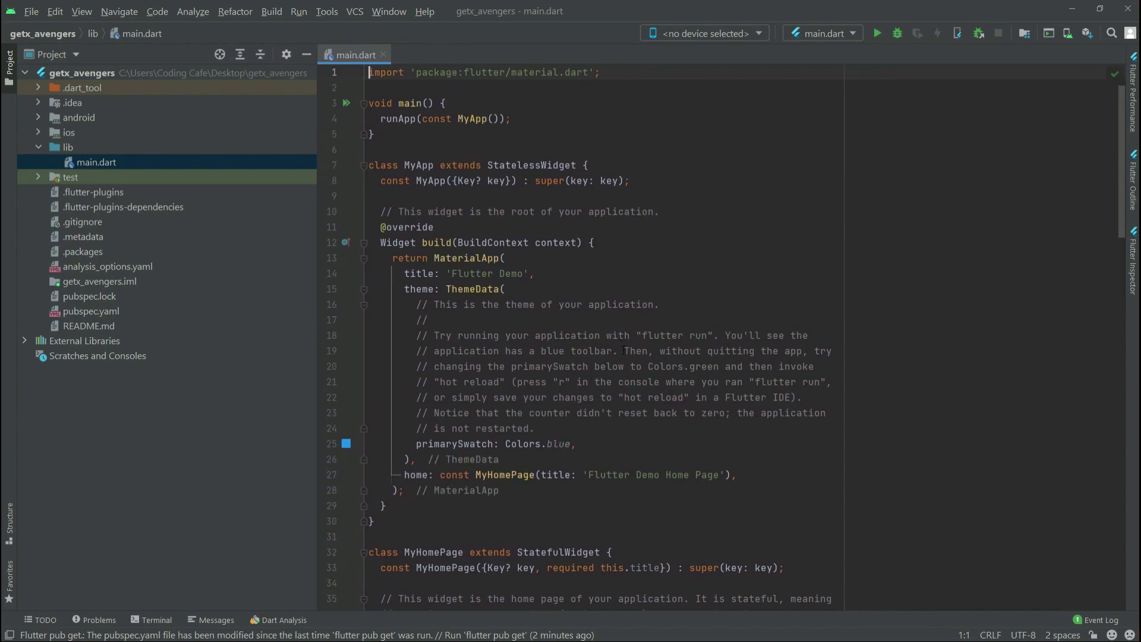
{"action": "scroll", "coordinate": [589, 413], "scroll_direction": "down", "scroll_amount": 5}
{"action": "scroll", "coordinate": [589, 413], "scroll_direction": "down", "scroll_amount": 5}
{"action": "scroll", "coordinate": [516, 363], "scroll_direction": "up", "scroll_amount": 1}
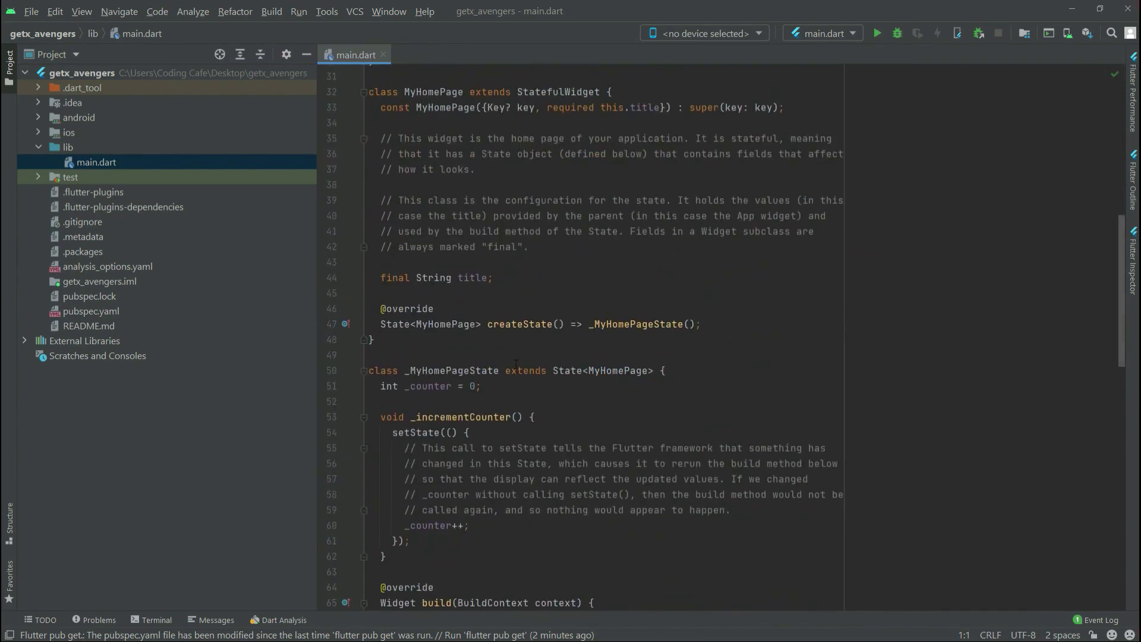
{"action": "scroll", "coordinate": [445, 375], "scroll_direction": "up", "scroll_amount": 4}
{"action": "scroll", "coordinate": [357, 382], "scroll_direction": "up", "scroll_amount": 1}
{"action": "left_click", "coordinate": [362, 367]}
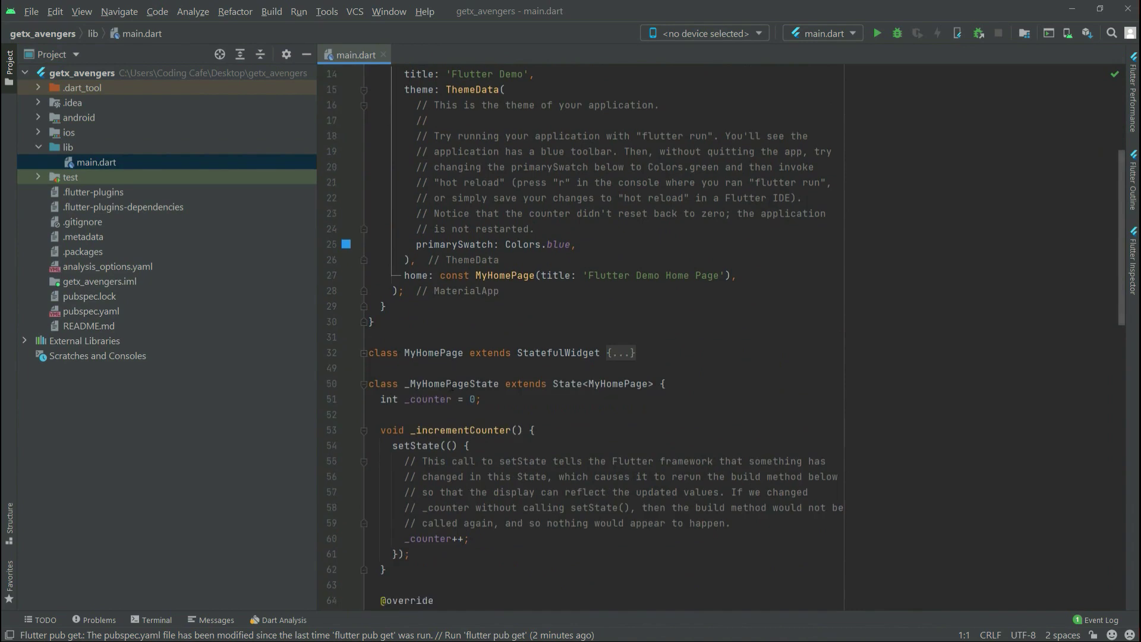
{"action": "scroll", "coordinate": [534, 357], "scroll_direction": "down", "scroll_amount": 2}
{"action": "left_click", "coordinate": [363, 269]}
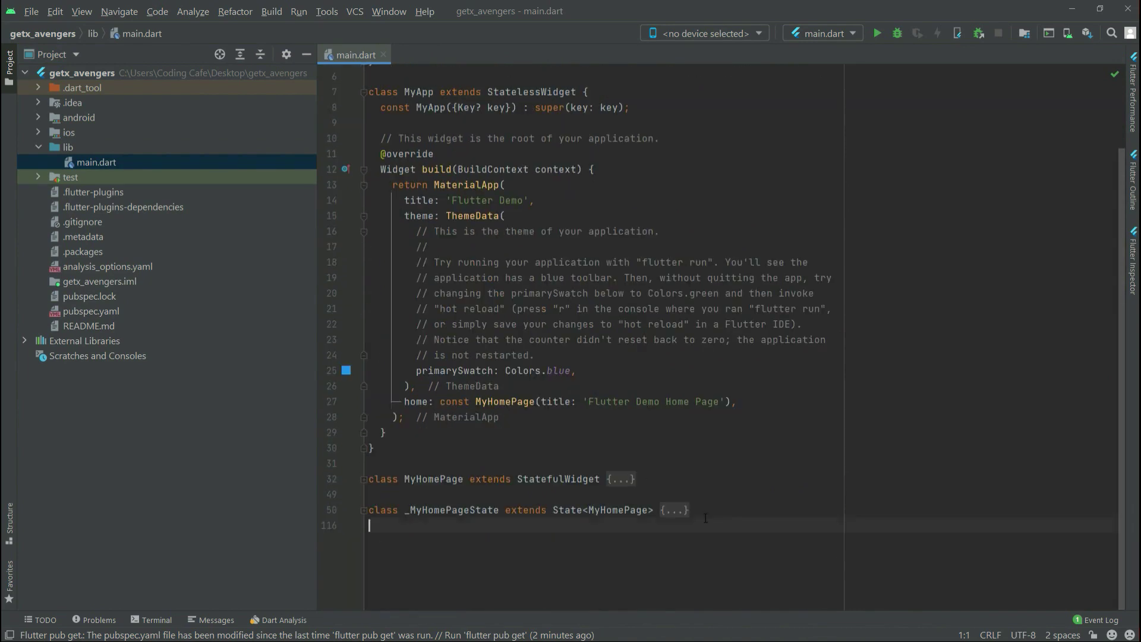
{"action": "left_click_drag", "start_coordinate": [696, 524], "coordinate": [385, 479]}
Delete the demo home page classes and the ThemeData comment lines.
{"action": "key", "text": "Delete"}
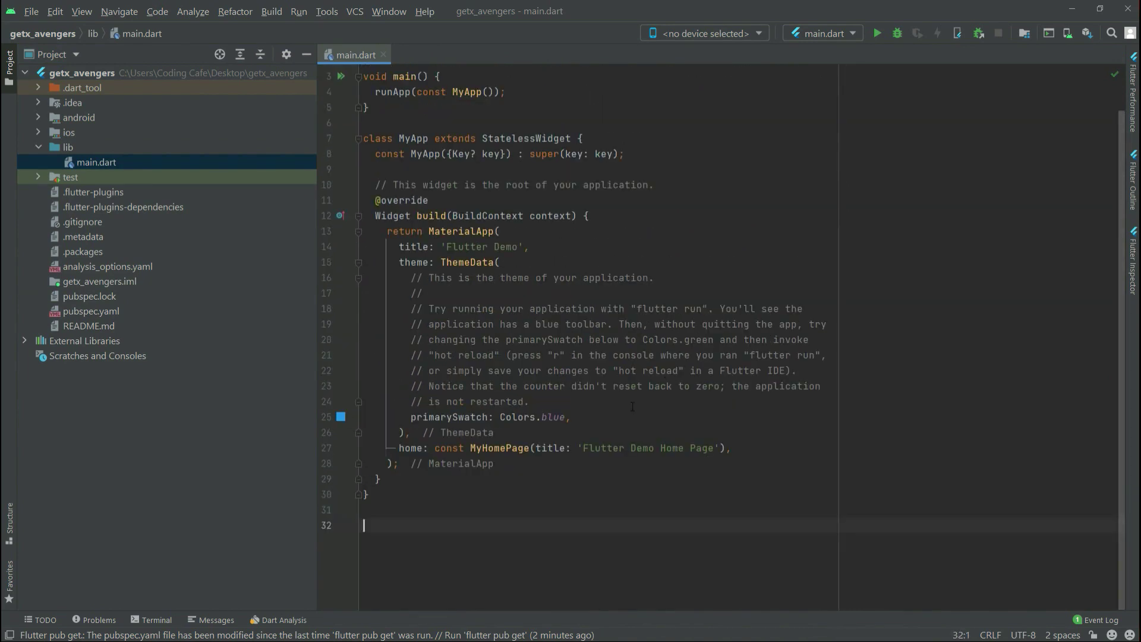
{"action": "mouse_move", "coordinate": [530, 401]}
{"action": "left_mouse_down"}
{"action": "mouse_move", "coordinate": [425, 366]}
{"action": "mouse_move", "coordinate": [405, 277]}
{"action": "left_mouse_up"}
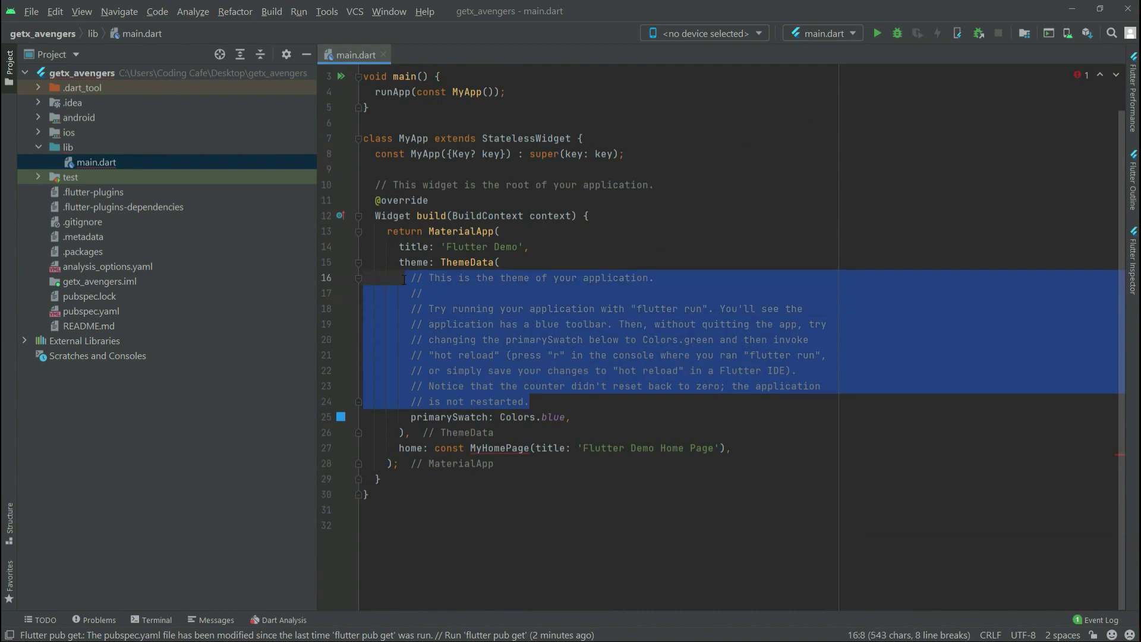
{"action": "key", "text": "Delete"}
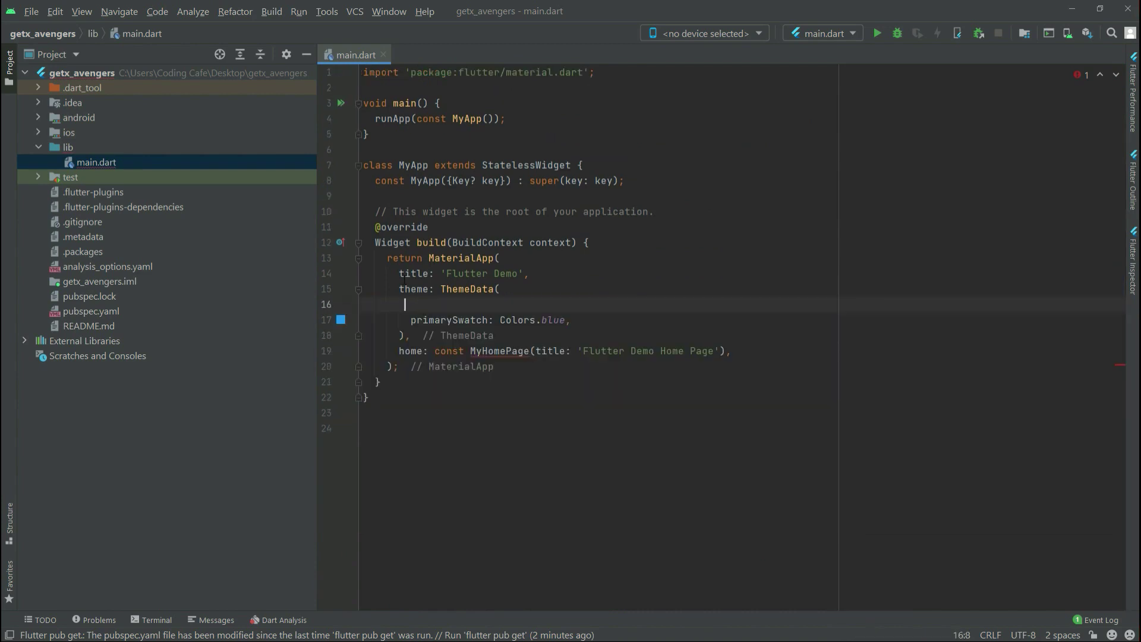
{"action": "key", "text": "BackSpace"}
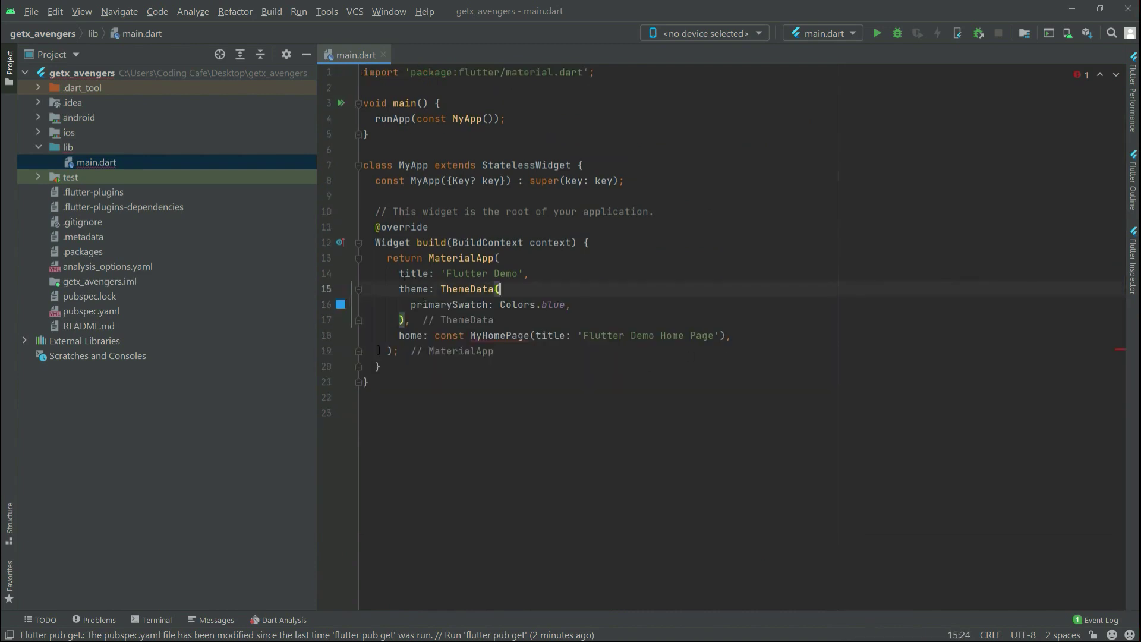
Remove the MyHomePage home value and change the title 'Flutter Demo' to 'Avengers GetX'.
{"action": "left_click_drag", "start_coordinate": [428, 336], "coordinate": [728, 336]}
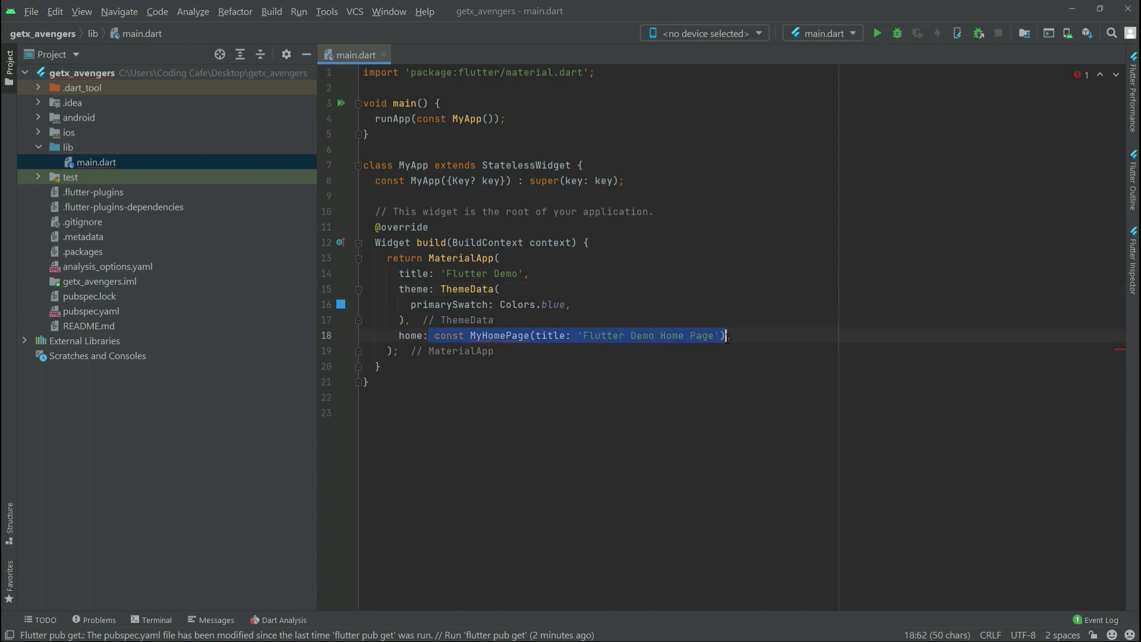
{"action": "key", "text": "Delete"}
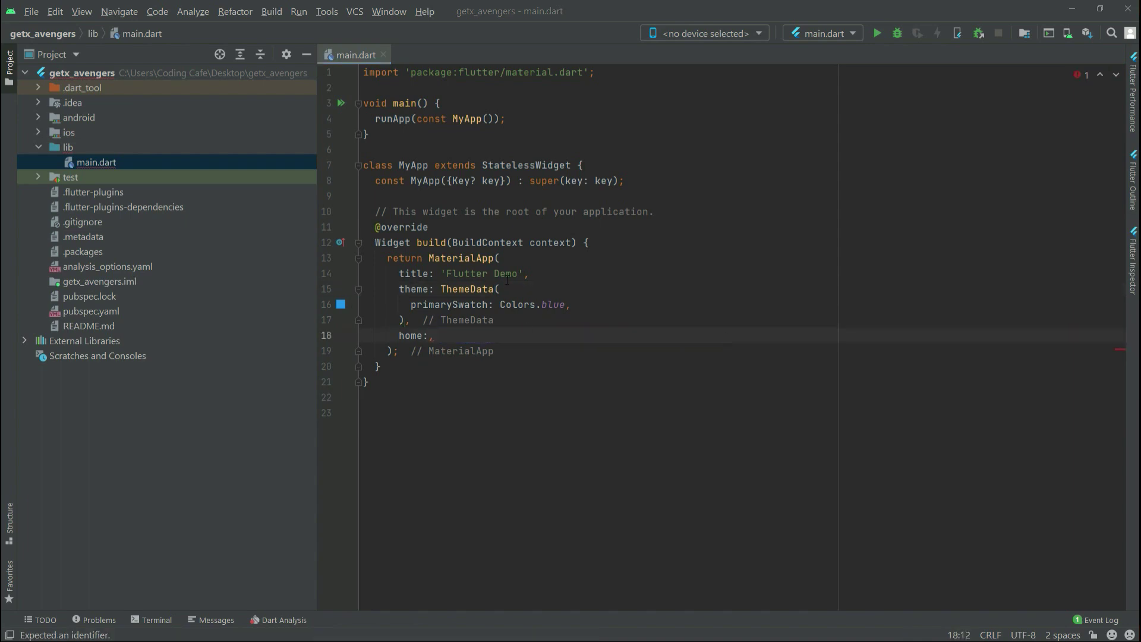
{"action": "left_click_drag", "start_coordinate": [517, 274], "coordinate": [446, 273]}
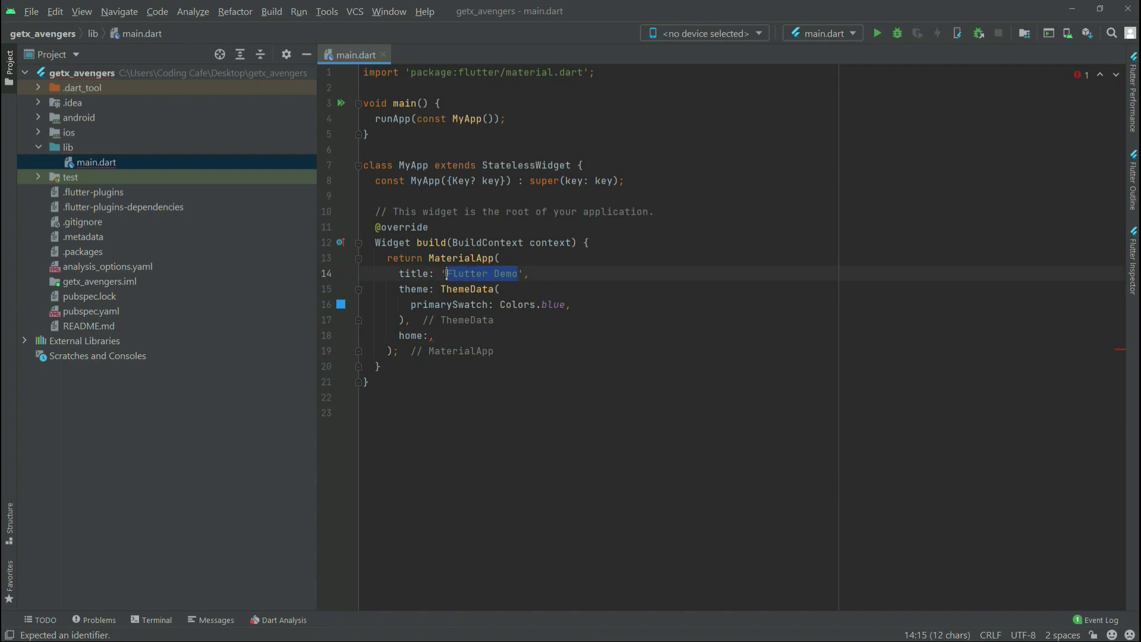
{"action": "key", "text": "BackSpace"}
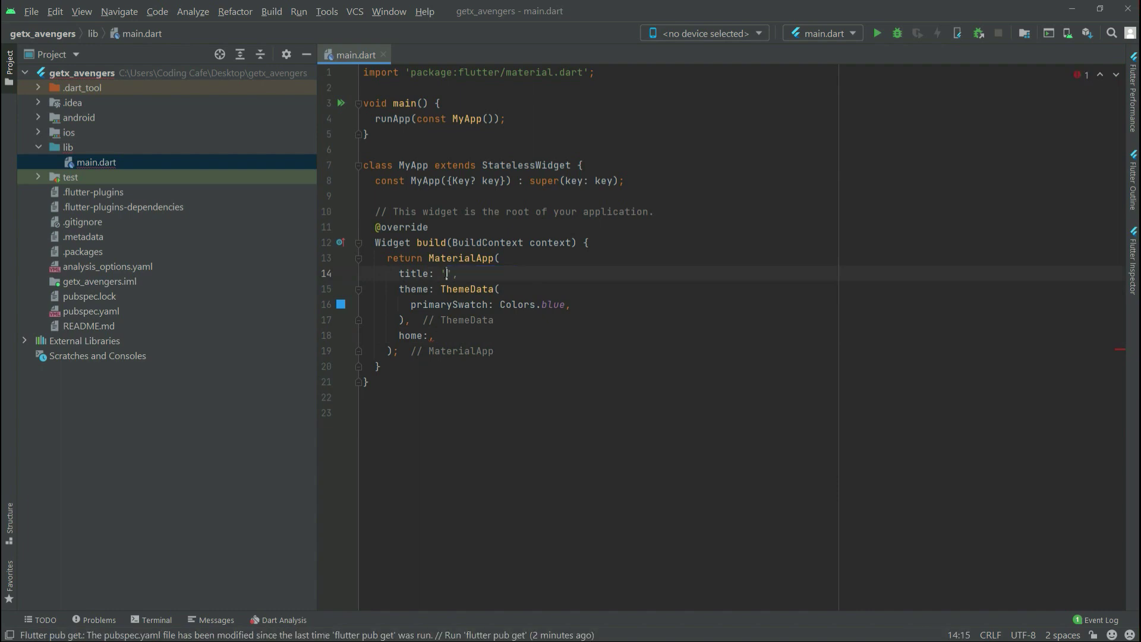
{"action": "type", "text": "Aveng"}
{"action": "type", "text": "ers G"}
{"action": "type", "text": "EtX"}
{"action": "key", "text": "Right"}
{"action": "key", "text": "Right"}
Rename MaterialApp to GetMaterialApp and import package:get/get.dart through the quick-fix.
{"action": "left_click", "coordinate": [429, 254]}
{"action": "type", "text": "Get"}
{"action": "left_click", "coordinate": [609, 258]}
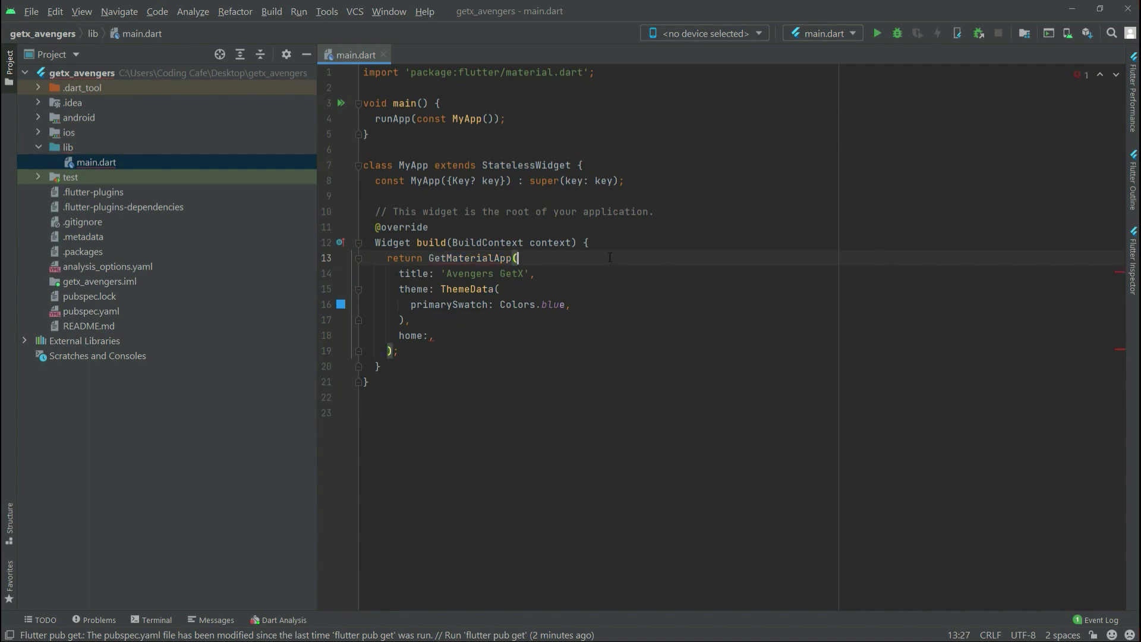
{"action": "left_click", "coordinate": [465, 258]}
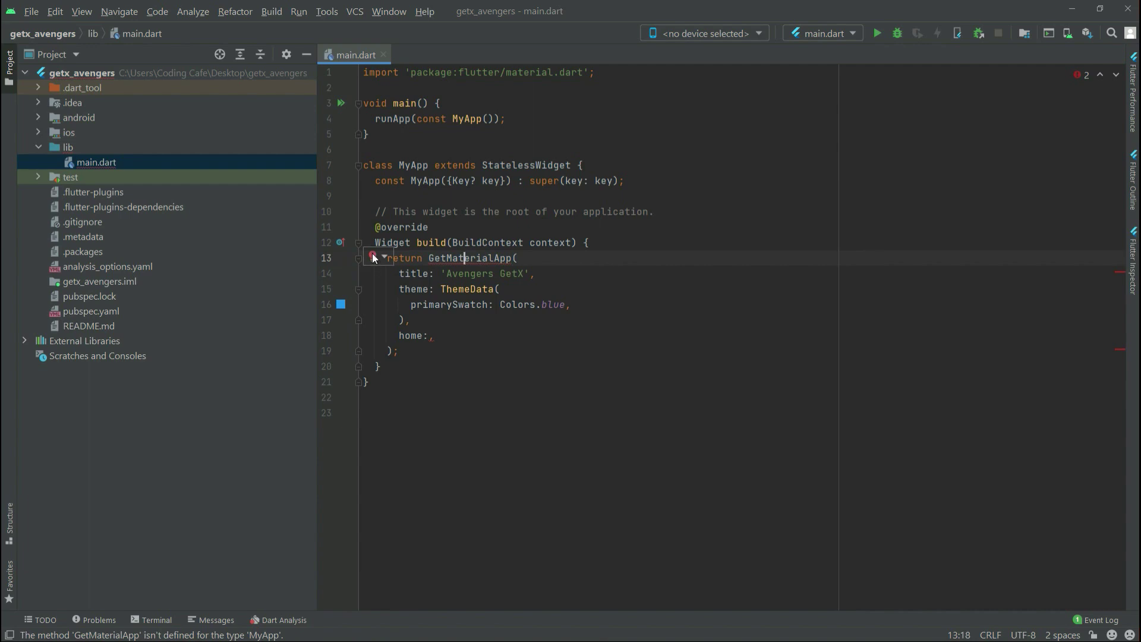
{"action": "left_click", "coordinate": [373, 258]}
{"action": "left_click", "coordinate": [514, 291]}
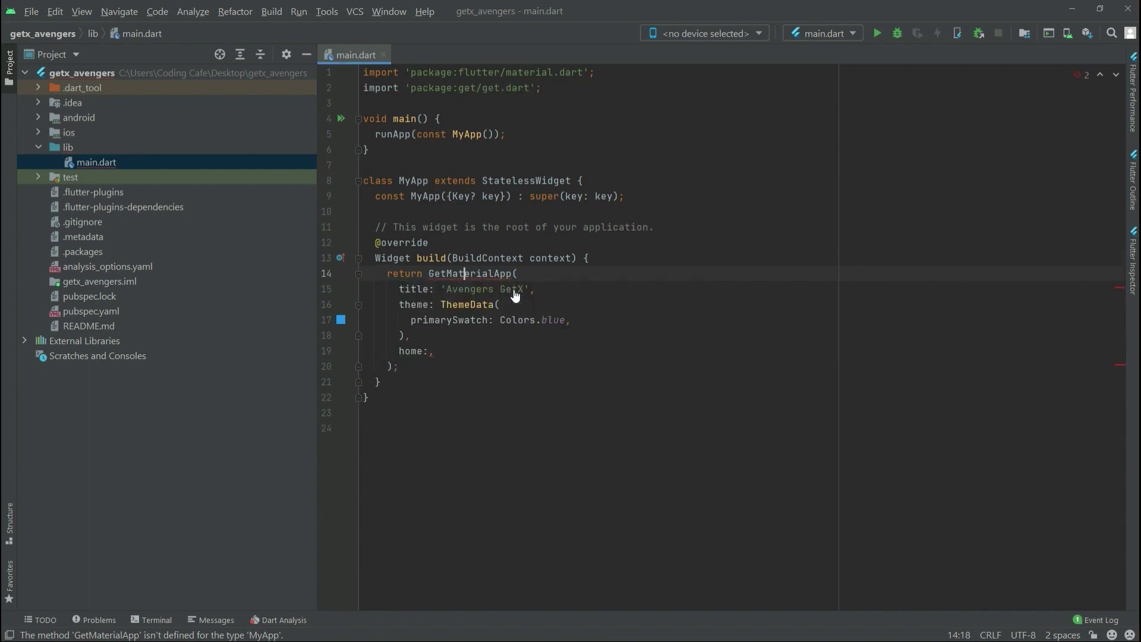
{"action": "left_click", "coordinate": [456, 351]}
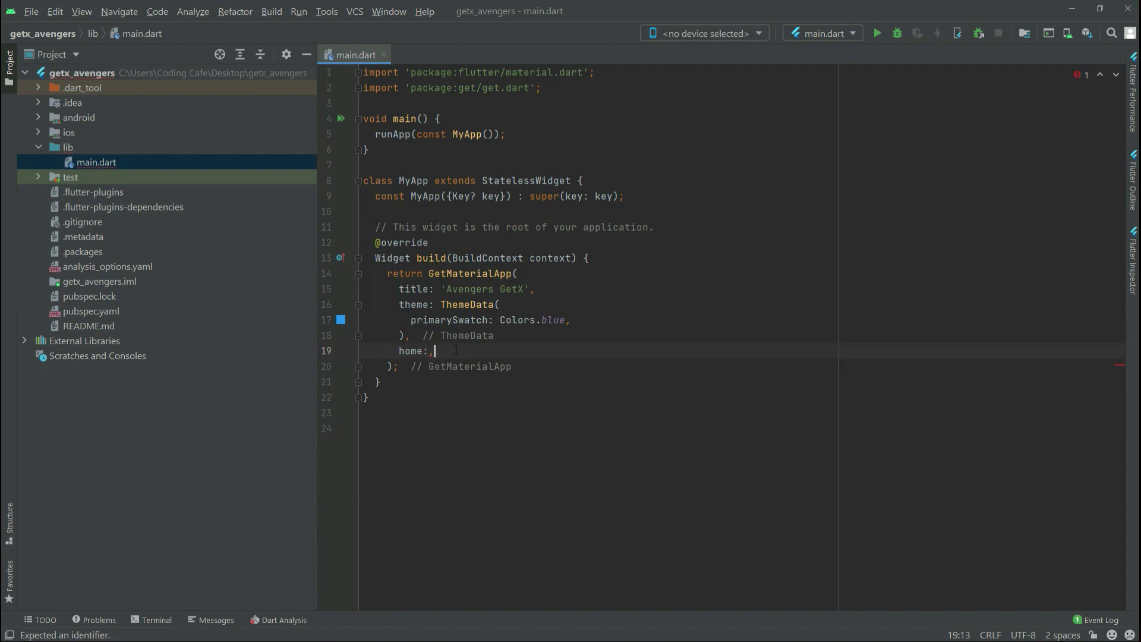
Add a Dart file named home to the lib folder.
{"action": "left_click", "coordinate": [71, 147]}
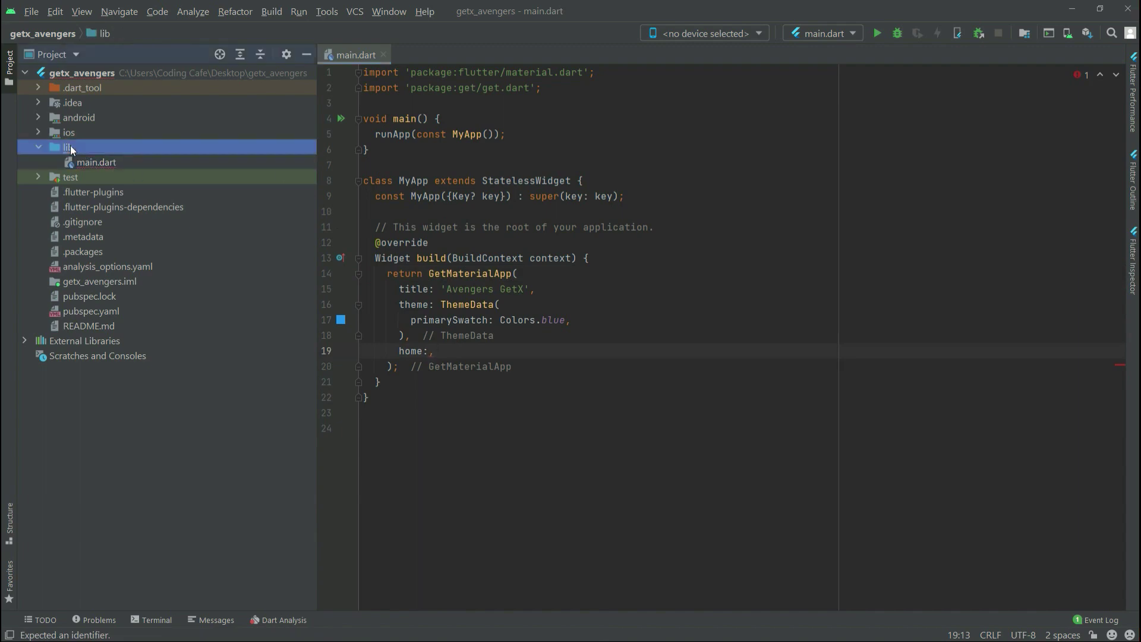
{"action": "right_click", "coordinate": [71, 149]}
{"action": "mouse_move", "coordinate": [98, 155]}
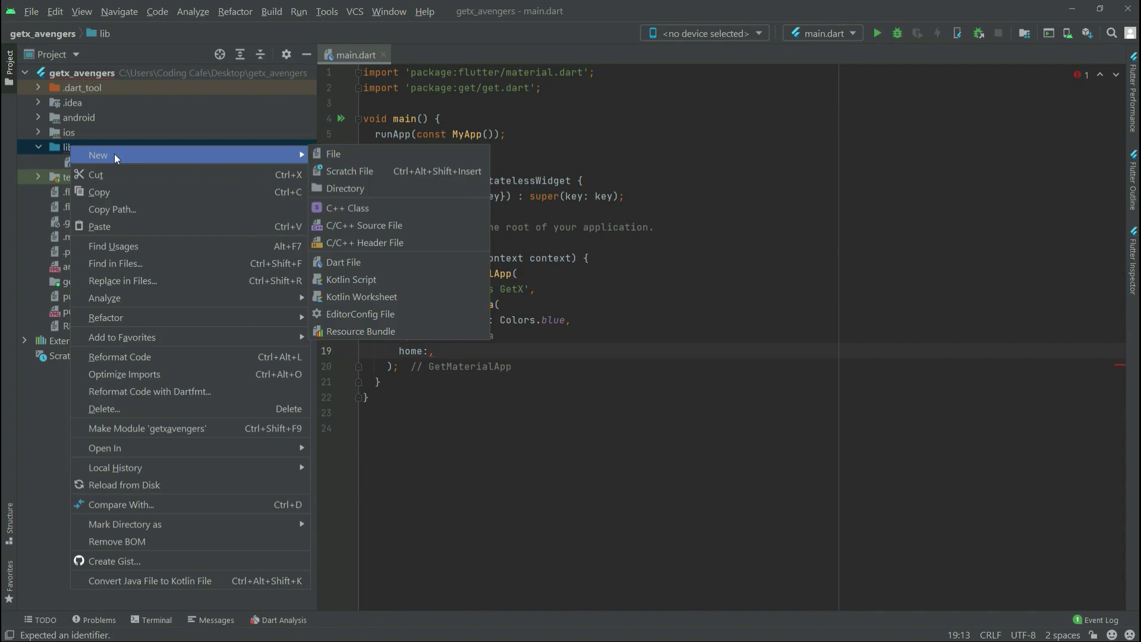
{"action": "left_click", "coordinate": [359, 262]}
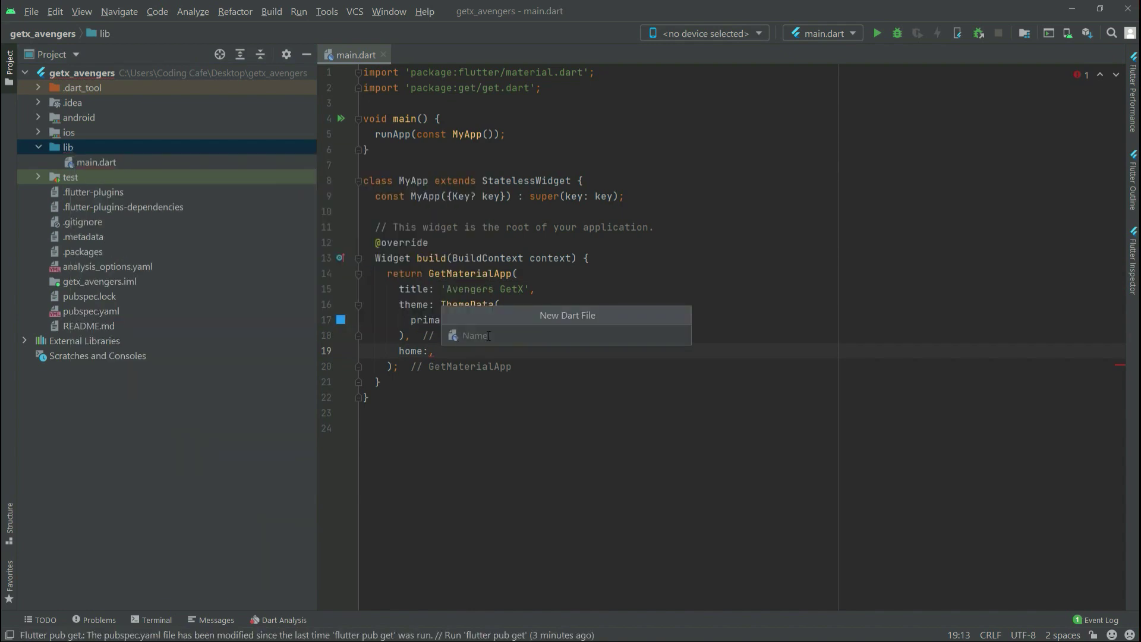
{"action": "type", "text": "home"}
{"action": "key", "text": "Return"}
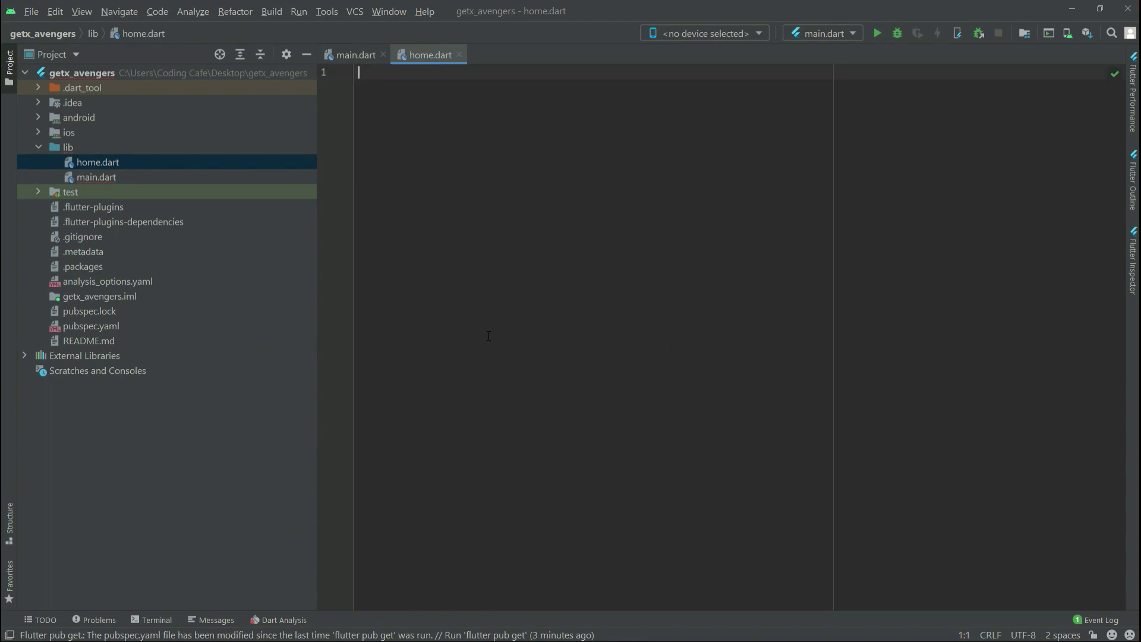
{"action": "type", "text": "st"}
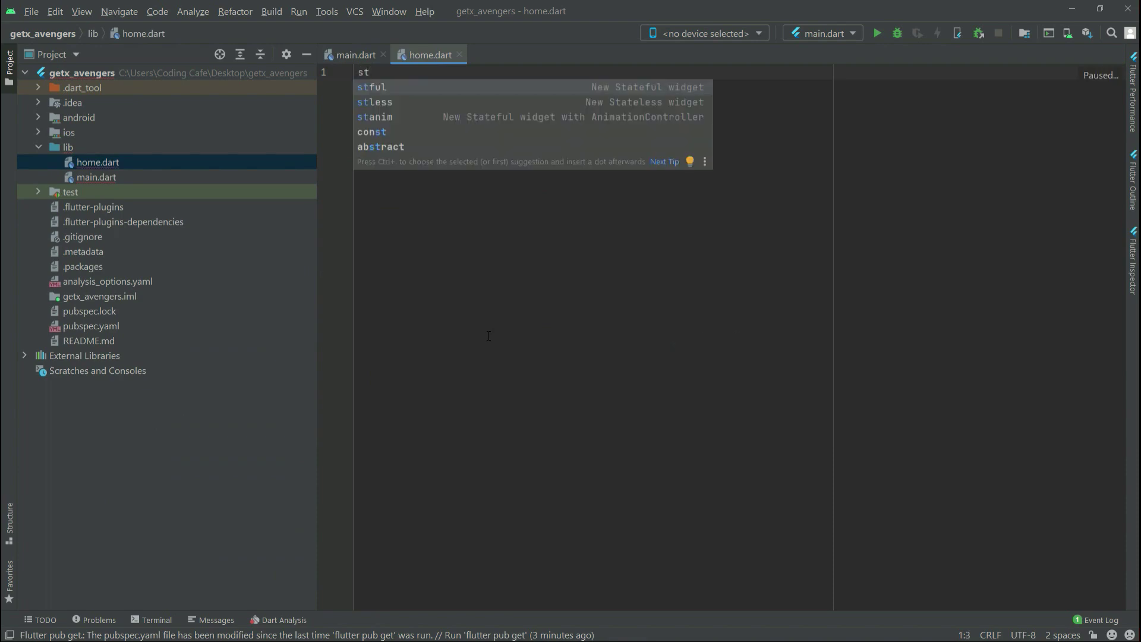
Expand the stful template into a Home StatefulWidget and add a blank line above it.
{"action": "key", "text": "Return"}
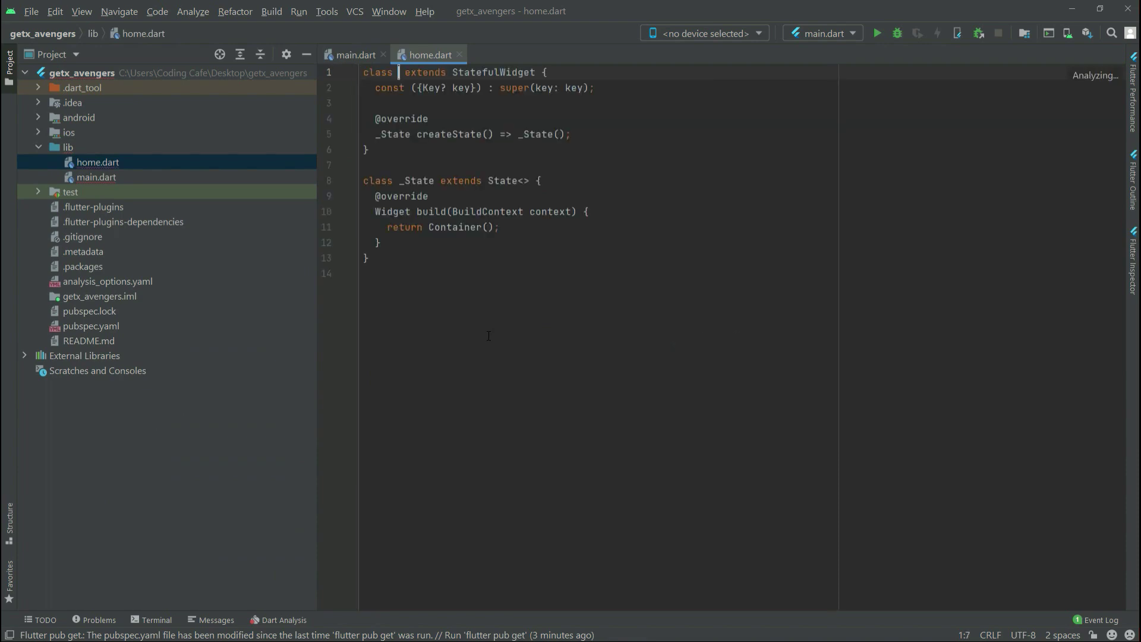
{"action": "type", "text": "Home"}
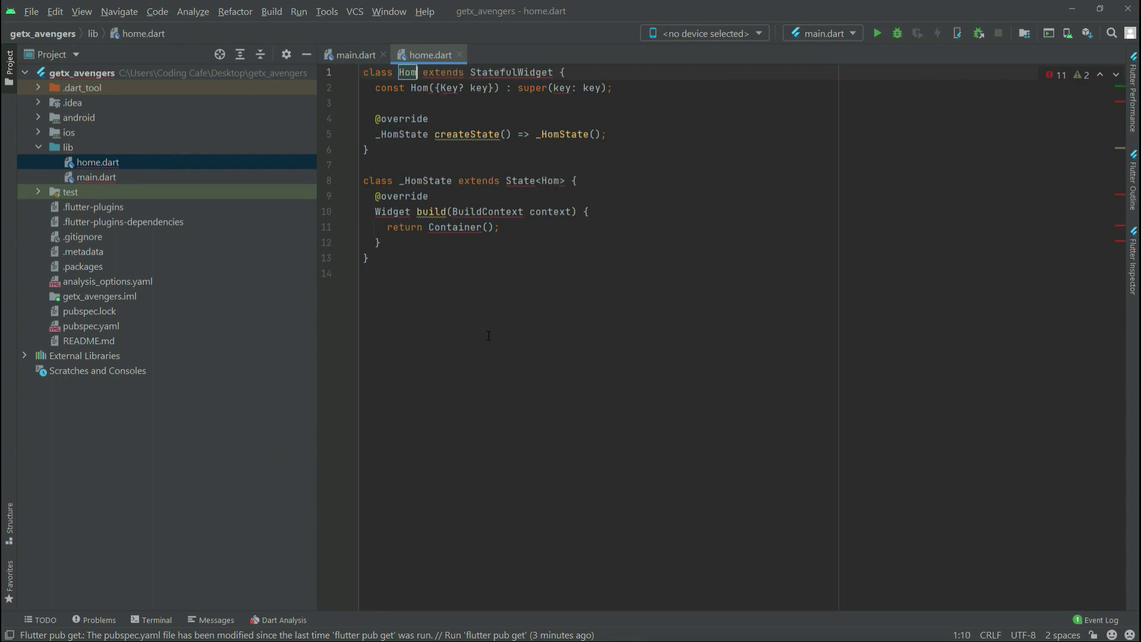
{"action": "key", "text": "Left"}
{"action": "key", "text": "Left"}
{"action": "key", "text": "Left"}
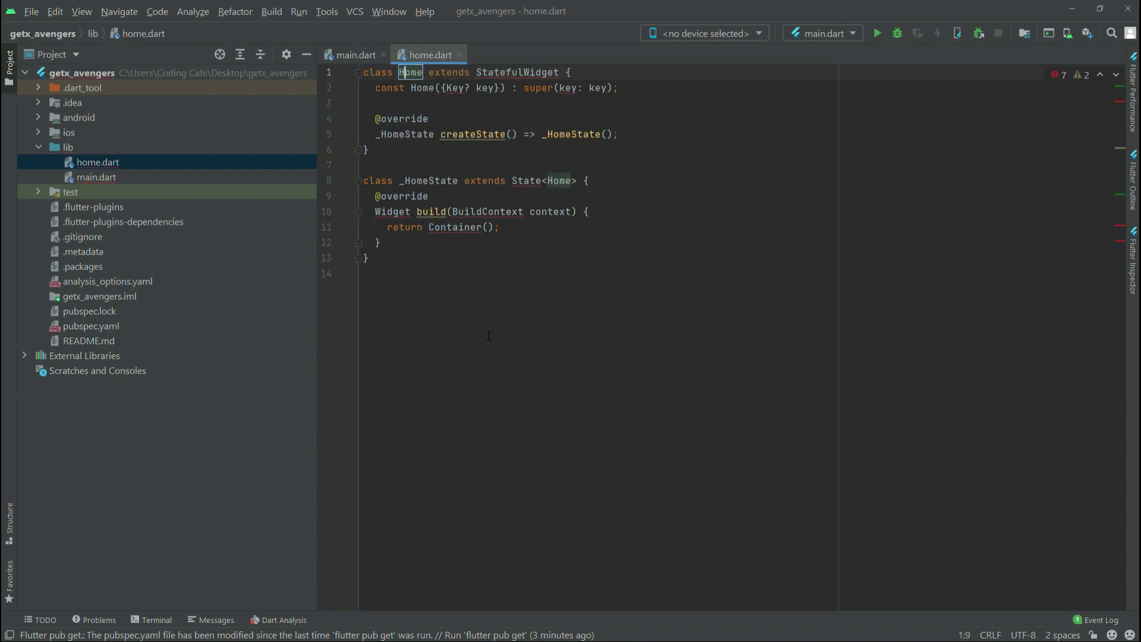
{"action": "key", "text": "Left"}
{"action": "key", "text": "Left"}
{"action": "key", "text": "Left"}
{"action": "key", "text": "Left"}
{"action": "key", "text": "Left"}
{"action": "key", "text": "Left"}
{"action": "key", "text": "Left"}
{"action": "key", "text": "Return"}
{"action": "key", "text": "Up"}
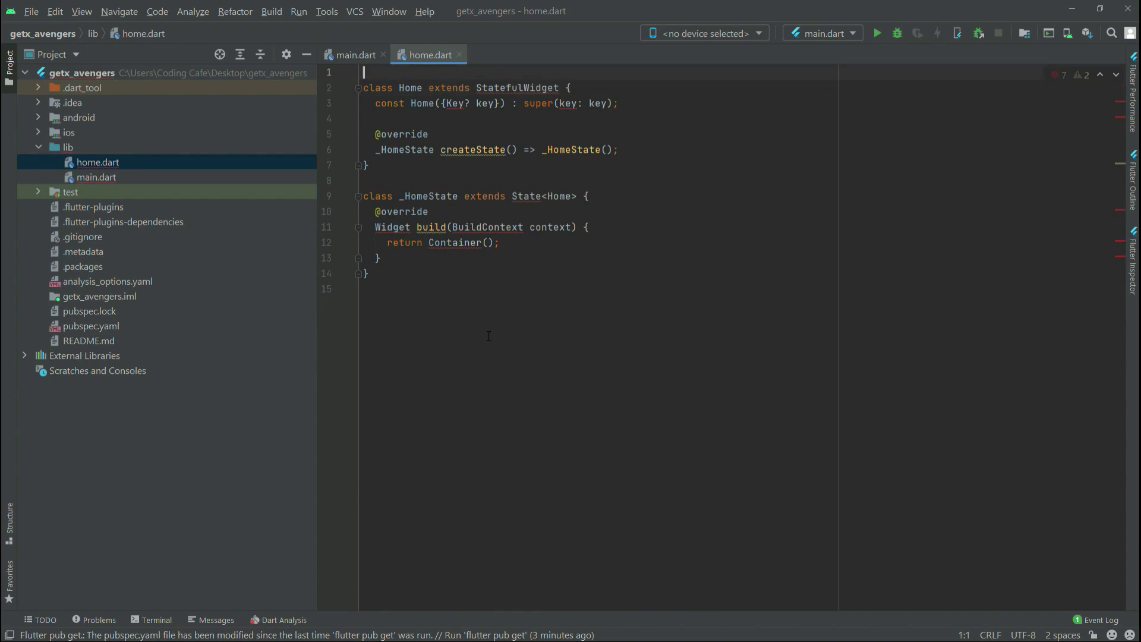
{"action": "type", "text": "im"}
Add the 'package:flutter/cupertino.dart' import to home.dart, then return to main.dart.
{"action": "key", "text": "Return"}
{"action": "type", "text": "pac';"}
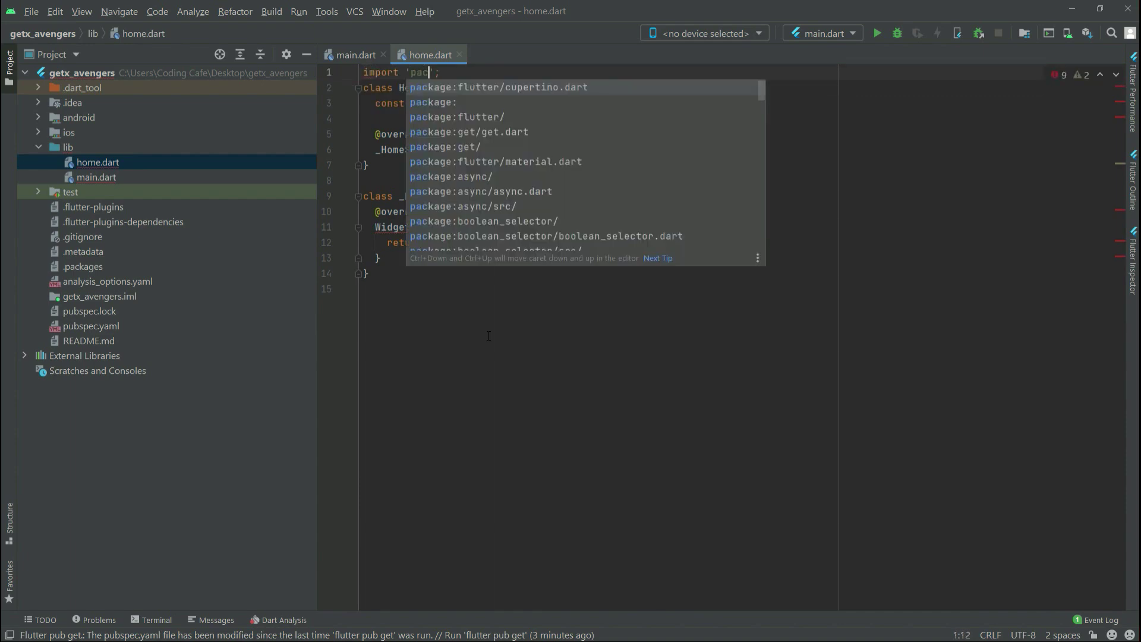
{"action": "key", "text": "Return"}
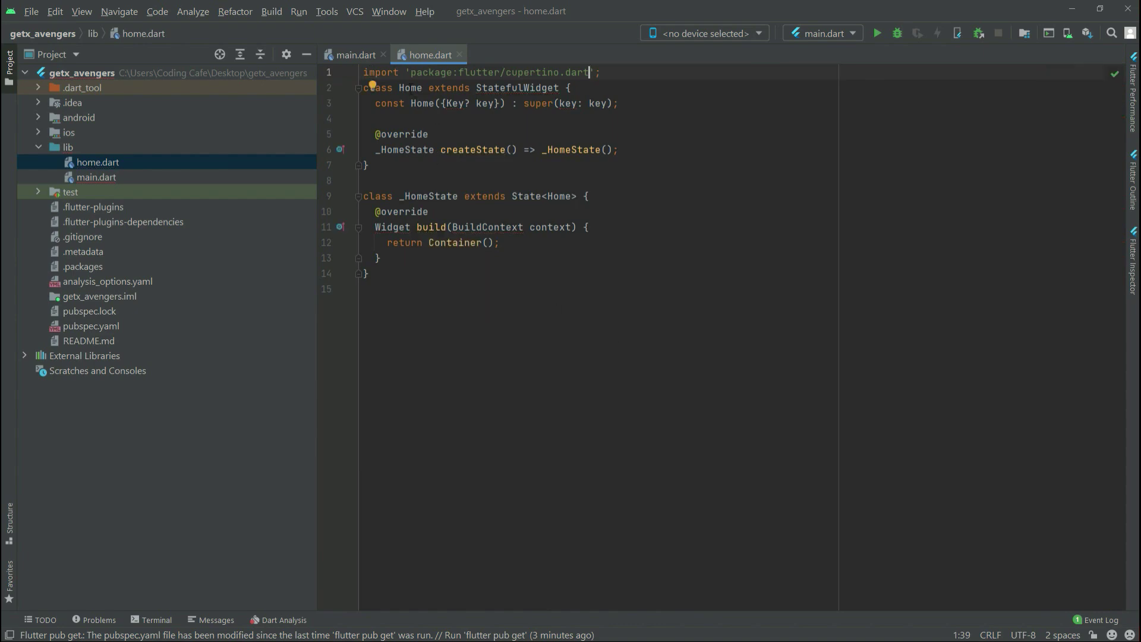
{"action": "double_click", "coordinate": [411, 87]}
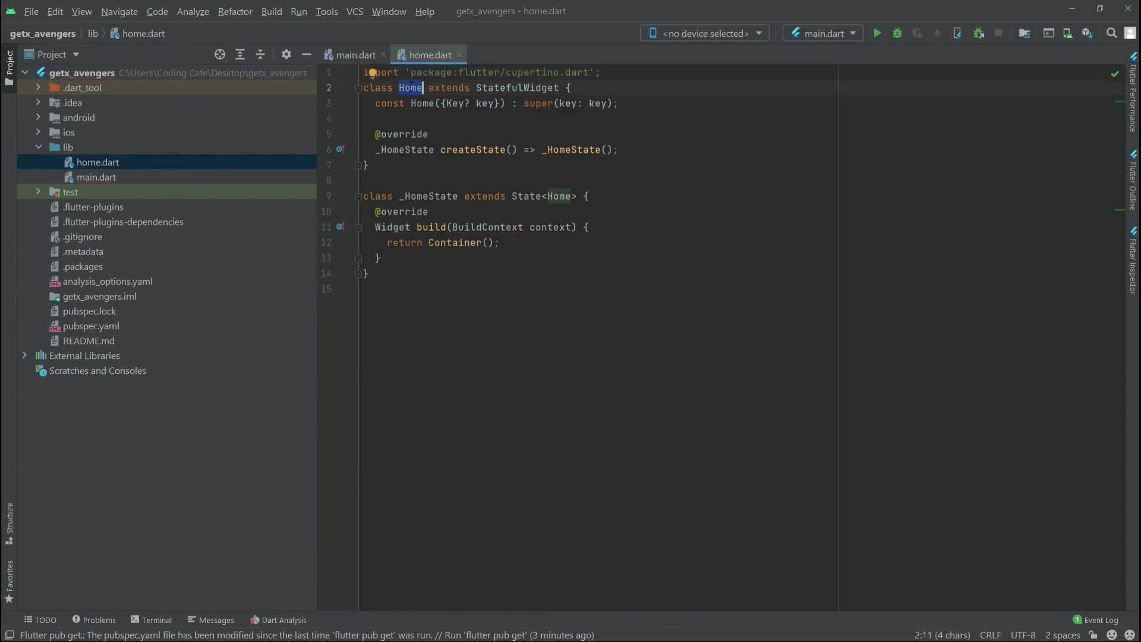
{"action": "left_click", "coordinate": [361, 55]}
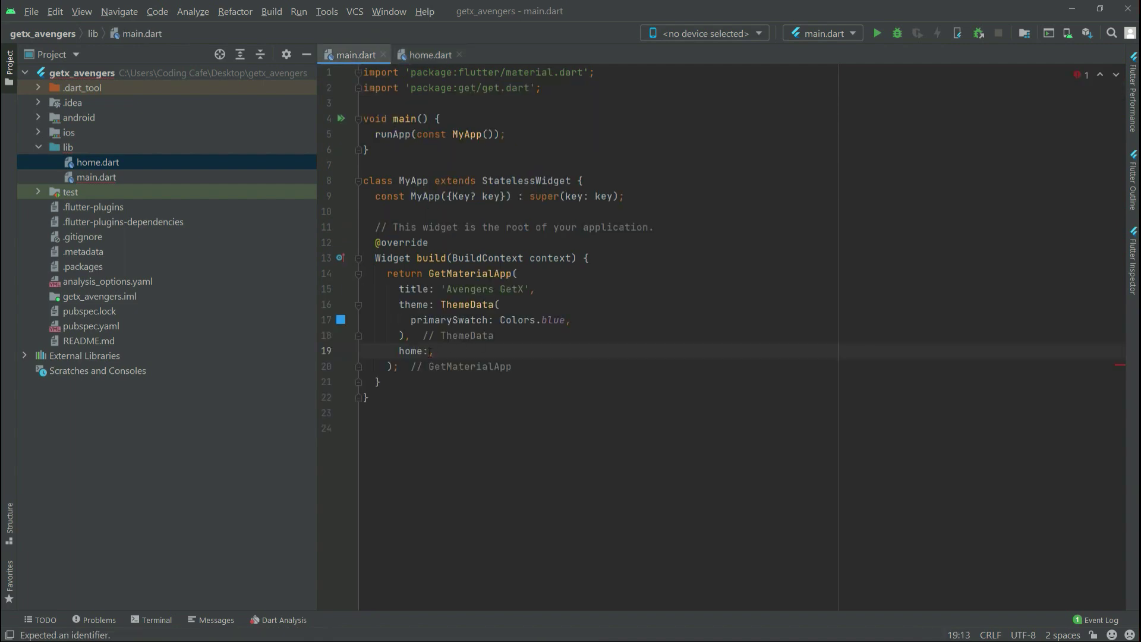
{"action": "type", "text": "Home"}
{"action": "type", "text": "(),"}
Set home: Home() in main.dart and resolve the undefined Home by importing home.dart.
{"action": "key", "text": "Left"}
{"action": "key", "text": "Left"}
{"action": "key", "text": "Left"}
{"action": "key", "text": "Left"}
{"action": "key", "text": "Left"}
{"action": "key", "text": "Left"}
{"action": "key", "text": "Right"}
{"action": "key", "text": "Right"}
{"action": "key", "text": "Right"}
{"action": "key", "text": "Right"}
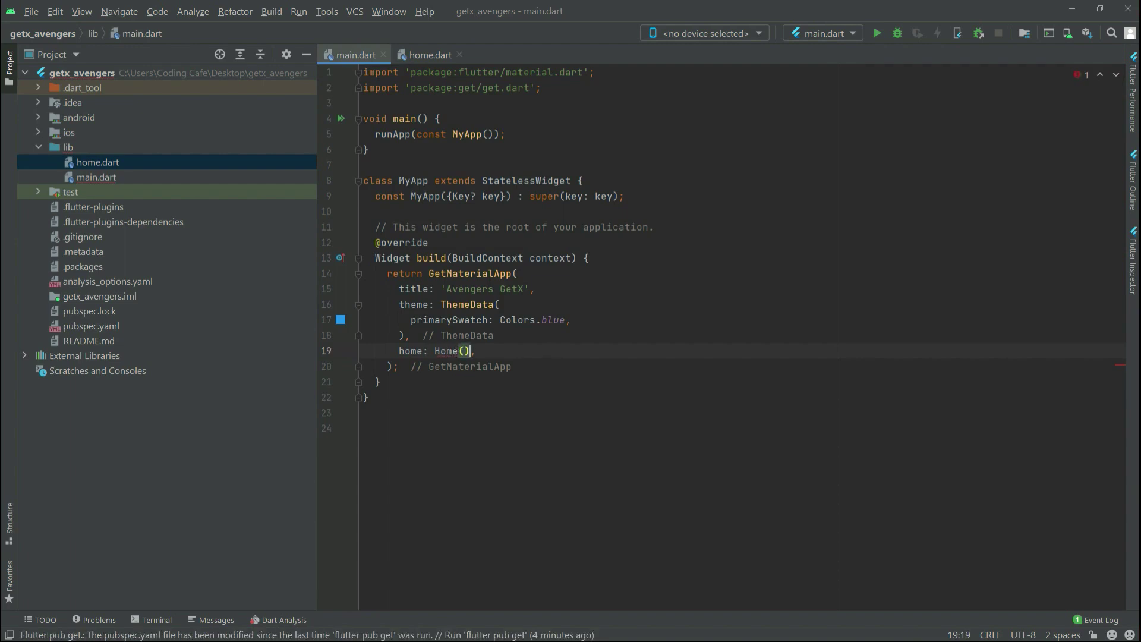
{"action": "key", "text": "Left"}
{"action": "key", "text": "Left"}
{"action": "key", "text": "Left"}
{"action": "left_click", "coordinate": [372, 349]}
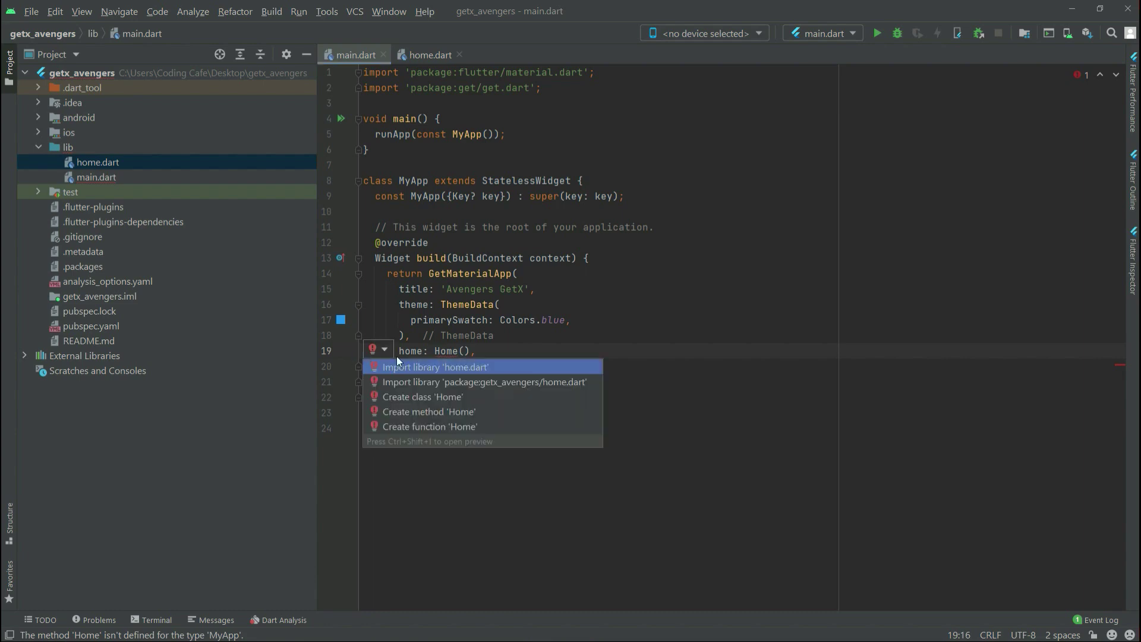
{"action": "left_click", "coordinate": [401, 366]}
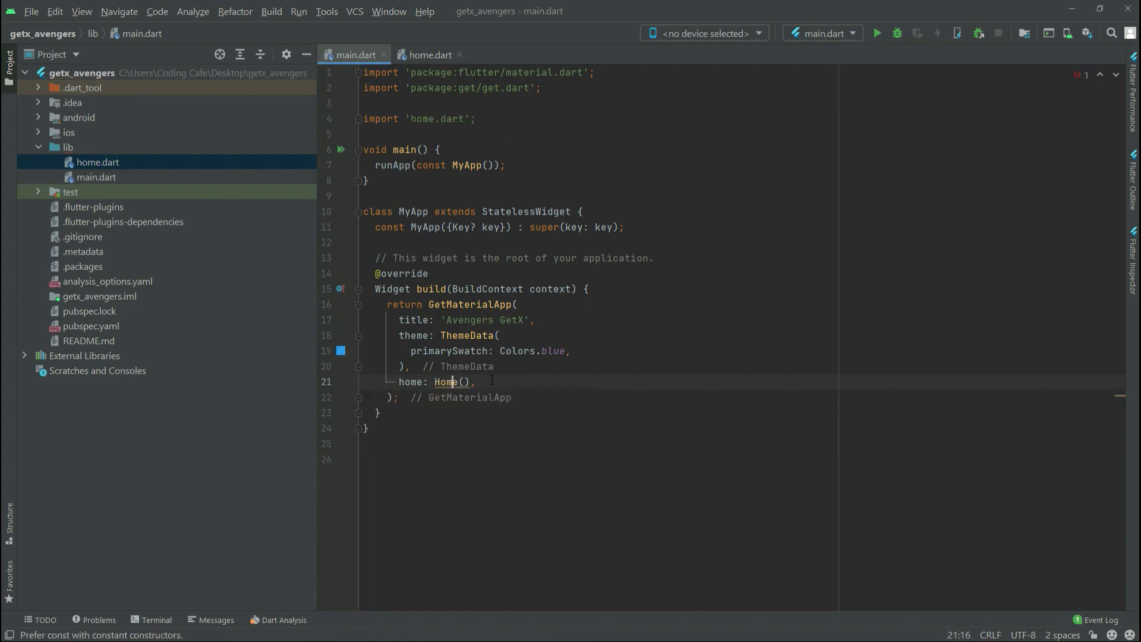
{"action": "left_click", "coordinate": [492, 381]}
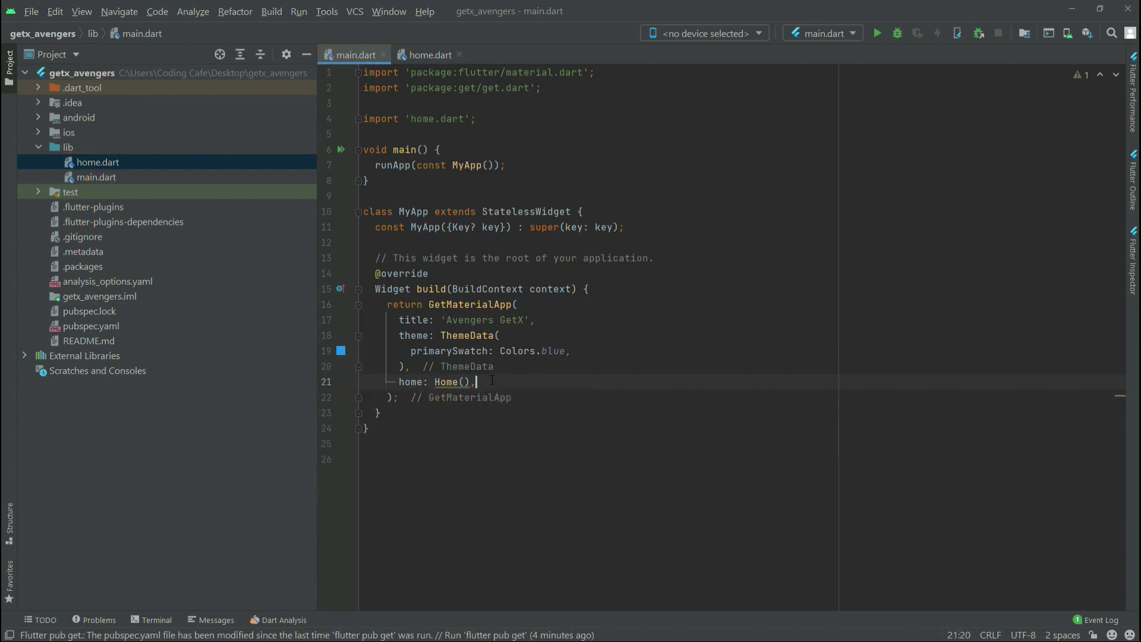